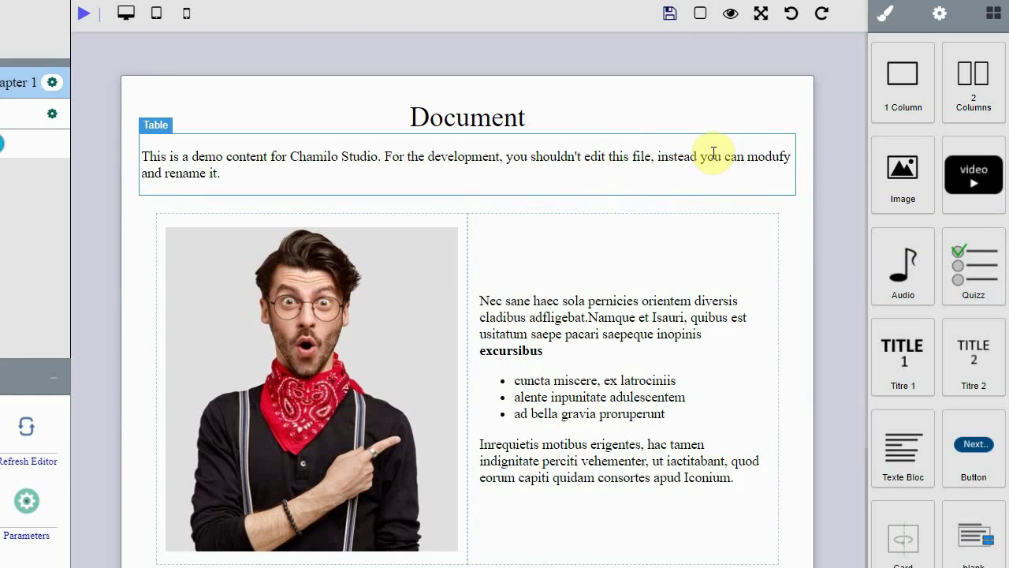
# Step: Insert a video block and set its file to the pexels clip of a woman looking at her phone
pyautogui.moveTo(978, 179); pyautogui.dragTo(675, 202)
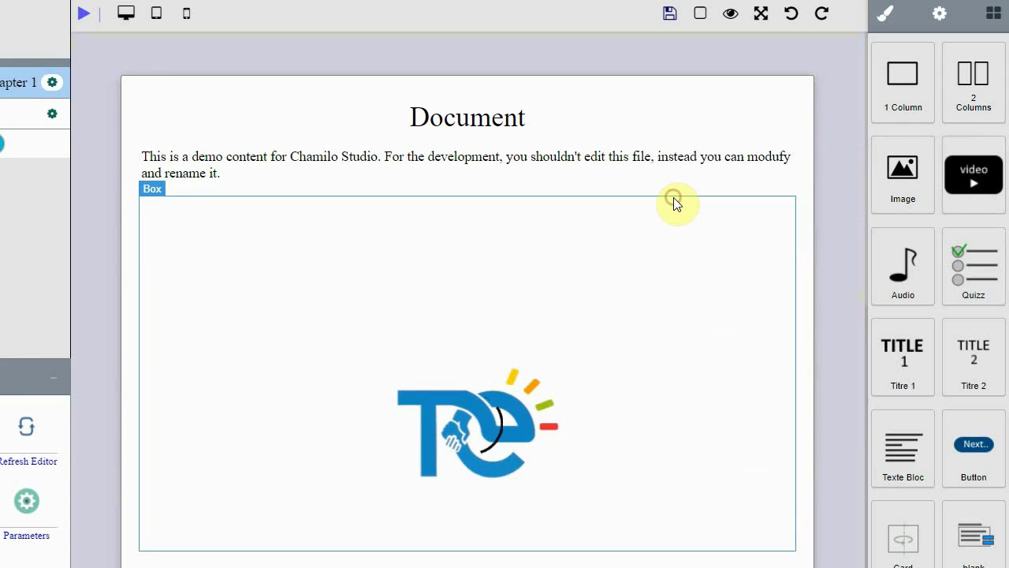
pyautogui.click(775, 223)
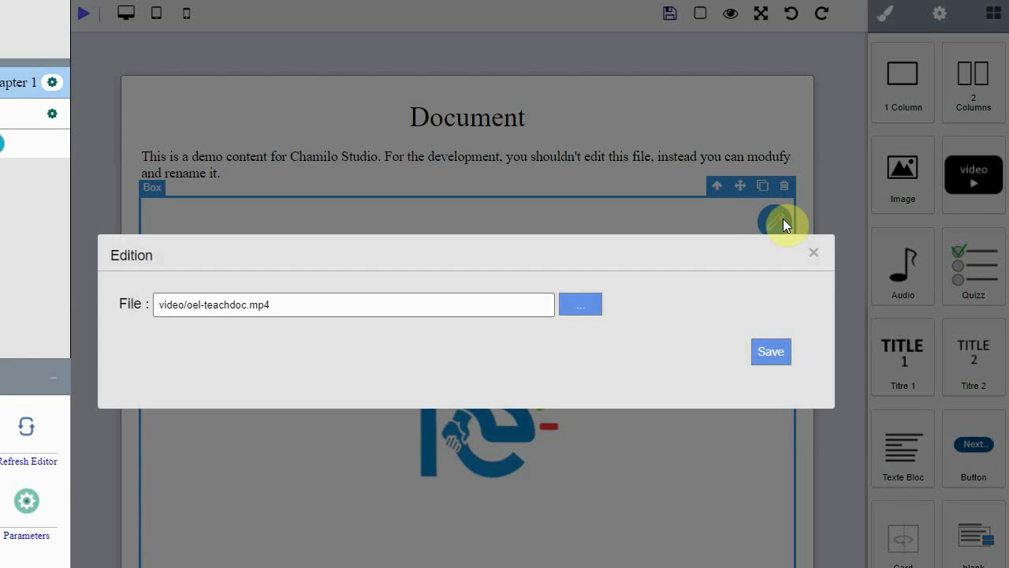
pyautogui.click(457, 305)
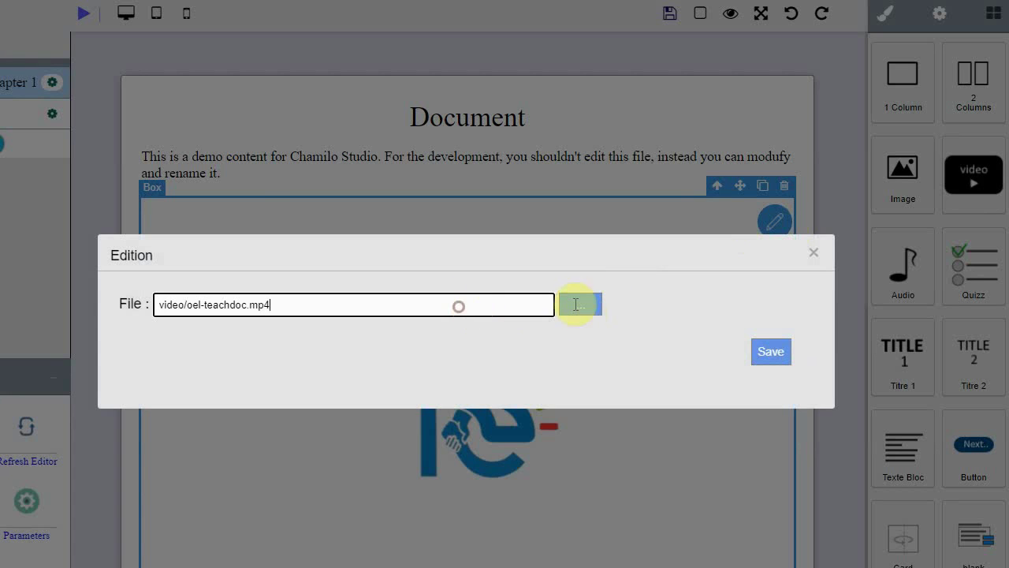
pyautogui.click(586, 308)
pyautogui.doubleClick(289, 265)
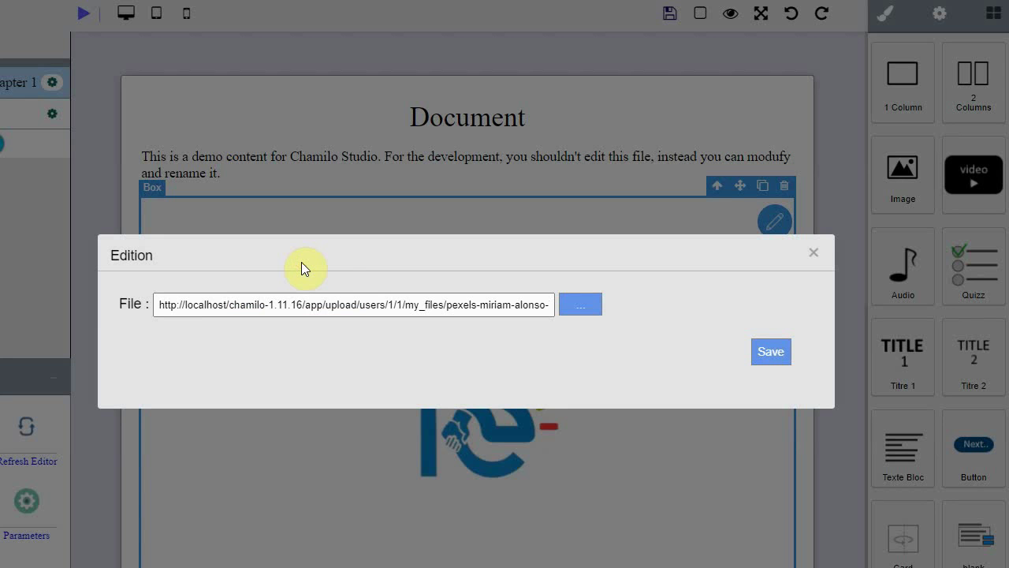
pyautogui.click(763, 353)
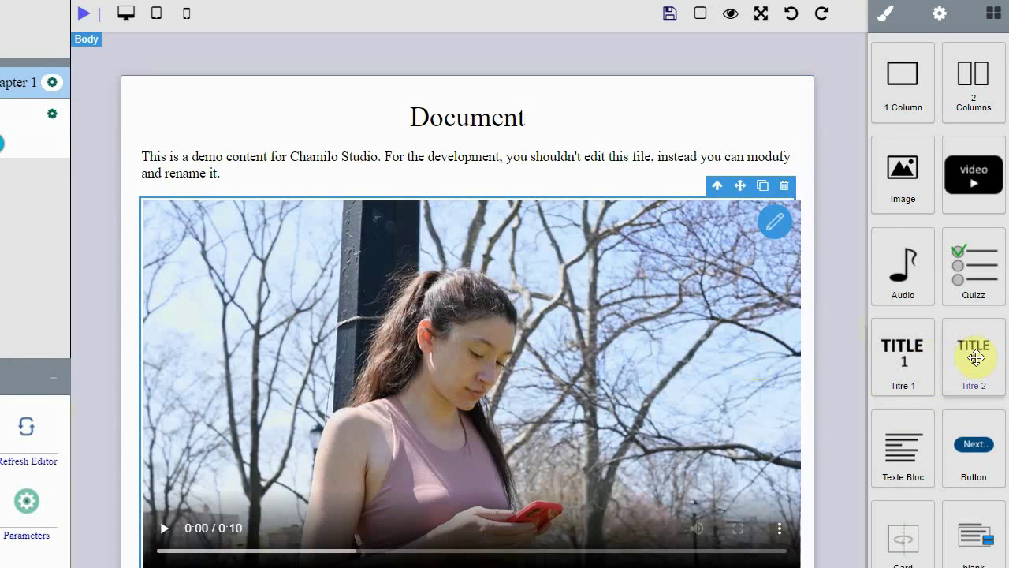
# Step: Insert a Titre 2 block above the paragraph and replace its placeholder with 'Chapter 2'
pyautogui.moveTo(974, 354); pyautogui.dragTo(505, 144)
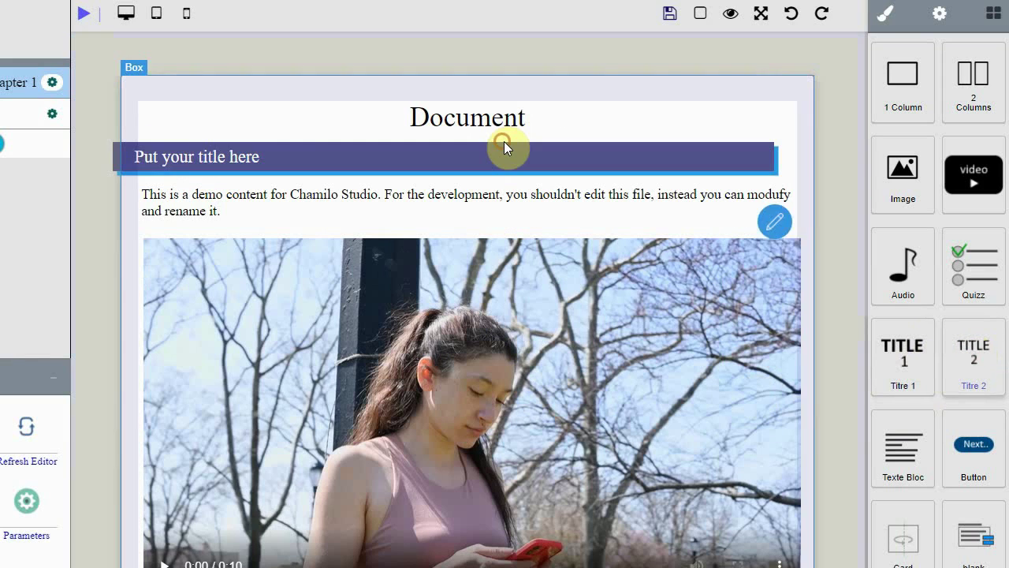
pyautogui.doubleClick(264, 155)
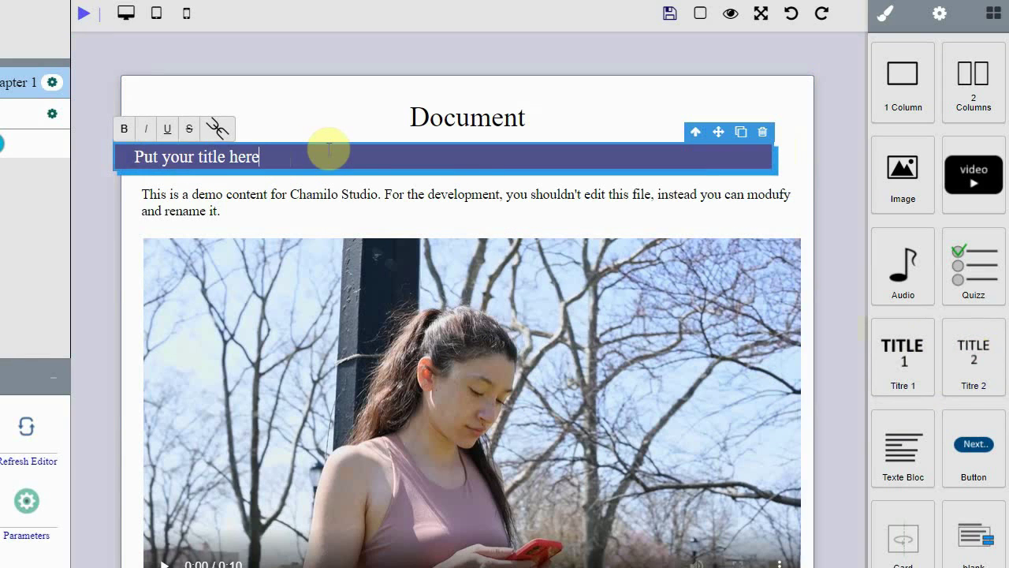
pyautogui.press('BackSpace')
pyautogui.press('BackSpace')
pyautogui.press('BackSpace')
pyautogui.press('BackSpace')
pyautogui.press('BackSpace')
pyautogui.press('BackSpace')
pyautogui.press('BackSpace')
pyautogui.press('BackSpace')
pyautogui.press('BackSpace')
pyautogui.press('BackSpace')
pyautogui.press('BackSpace')
pyautogui.press('BackSpace')
pyautogui.press('BackSpace')
pyautogui.press('BackSpace')
pyautogui.press('BackSpace')
pyautogui.press('BackSpace')
pyautogui.press('BackSpace')
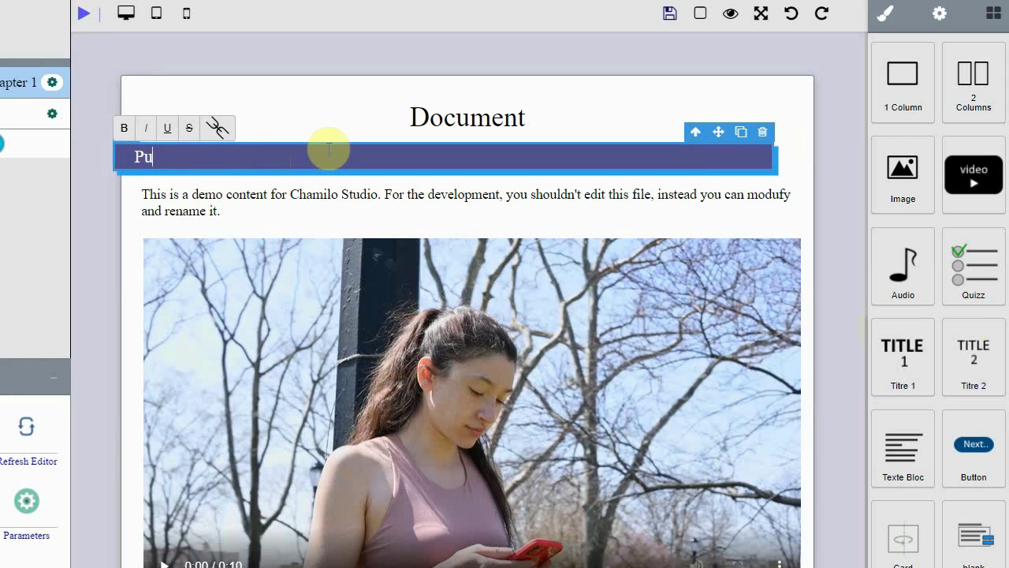
pyautogui.press('BackSpace')
pyautogui.press('BackSpace')
pyautogui.write('Chapter 2')
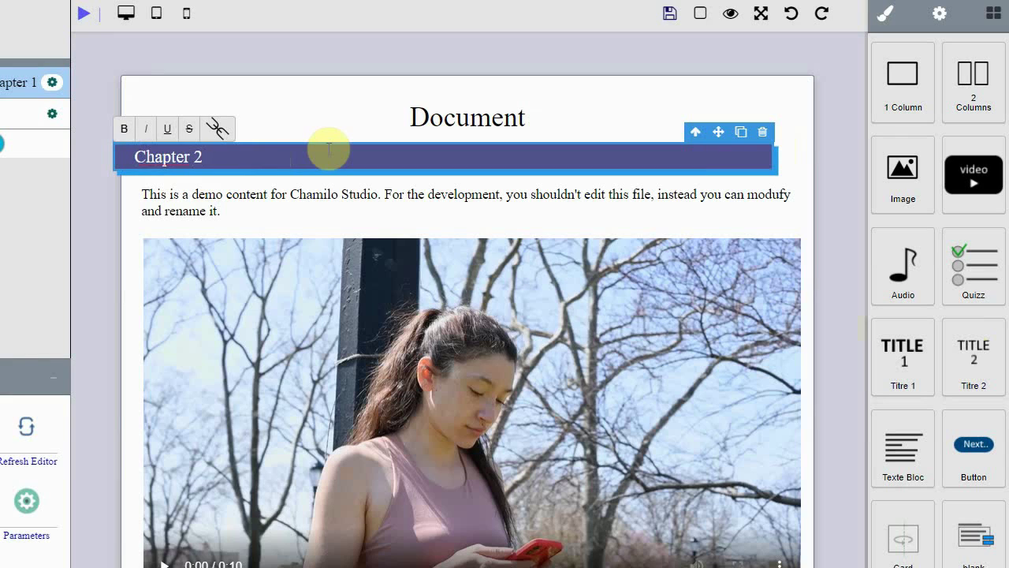
pyautogui.click(321, 191)
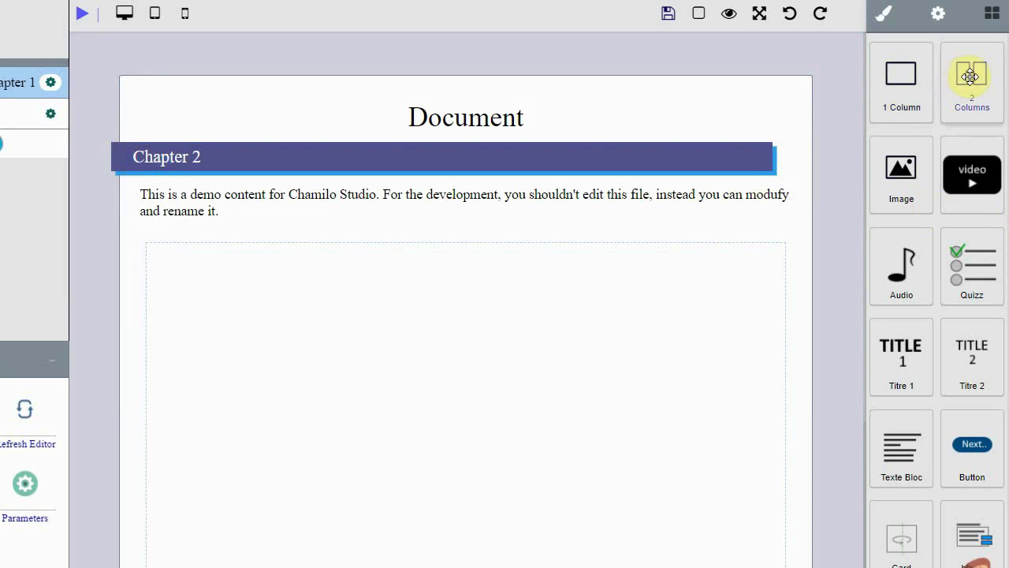
# Step: Insert a 2 Columns layout with a Texte Bloc on the left and the pointing man photo on the right
pyautogui.moveTo(970, 75); pyautogui.dragTo(601, 237)
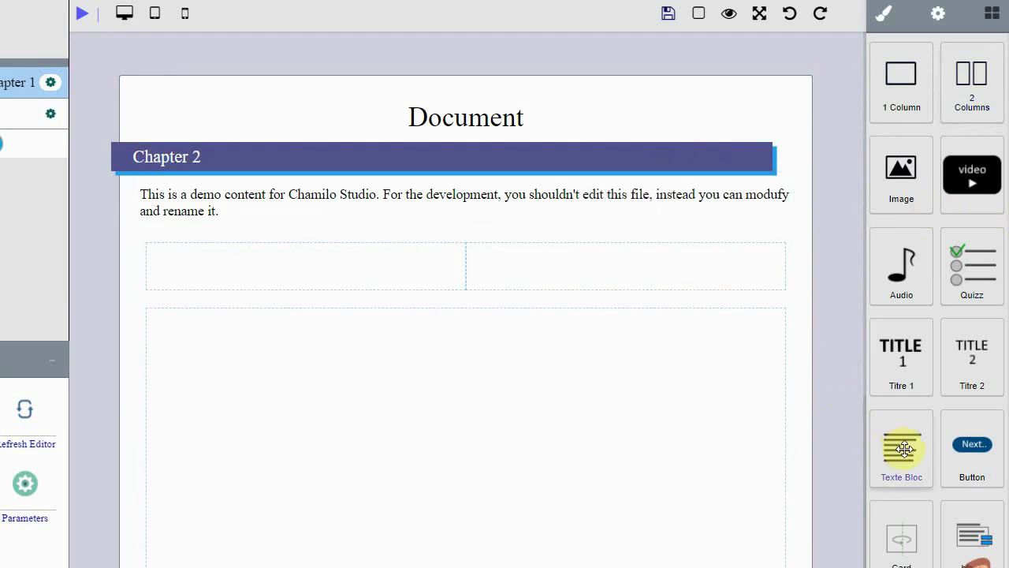
pyautogui.moveTo(904, 448); pyautogui.dragTo(410, 280)
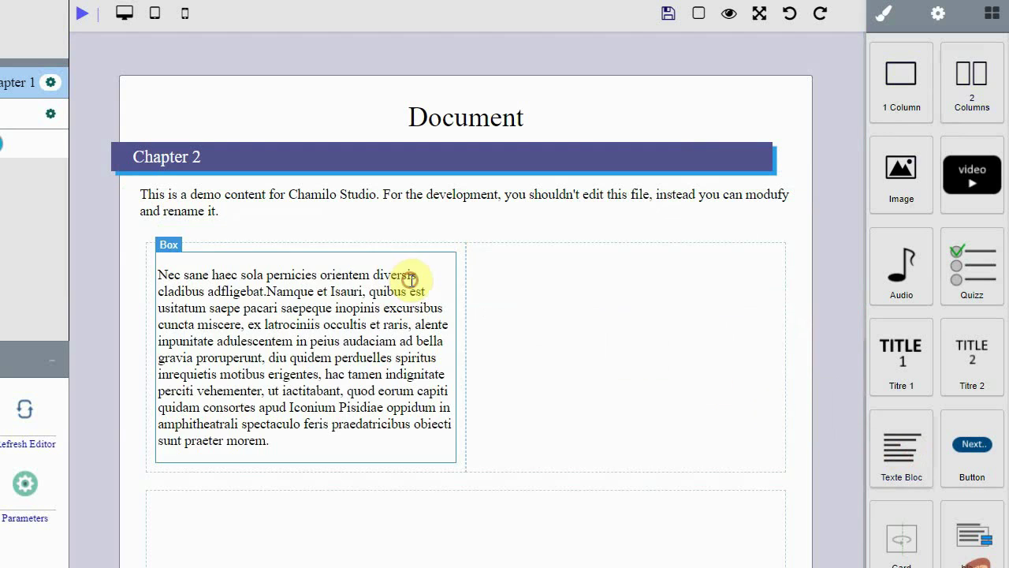
pyautogui.moveTo(901, 170); pyautogui.dragTo(623, 321)
pyautogui.click(946, 363)
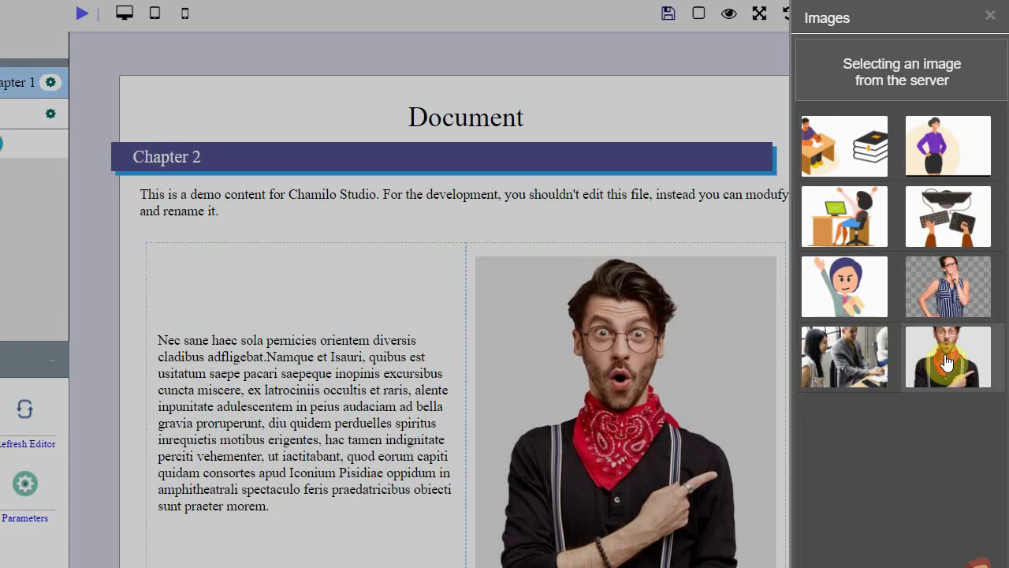
pyautogui.click(679, 317)
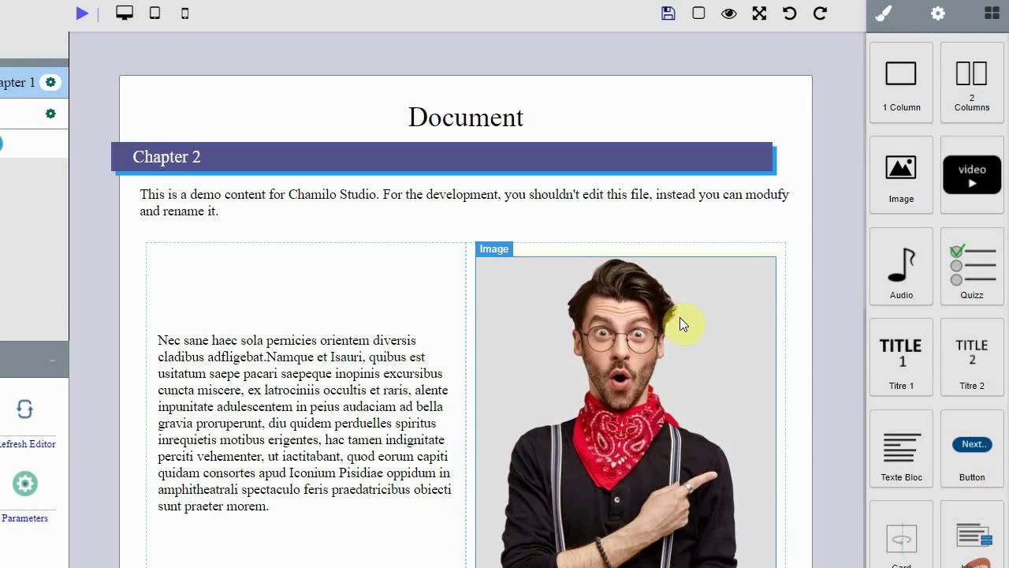
pyautogui.scroll(-2, 679, 304)
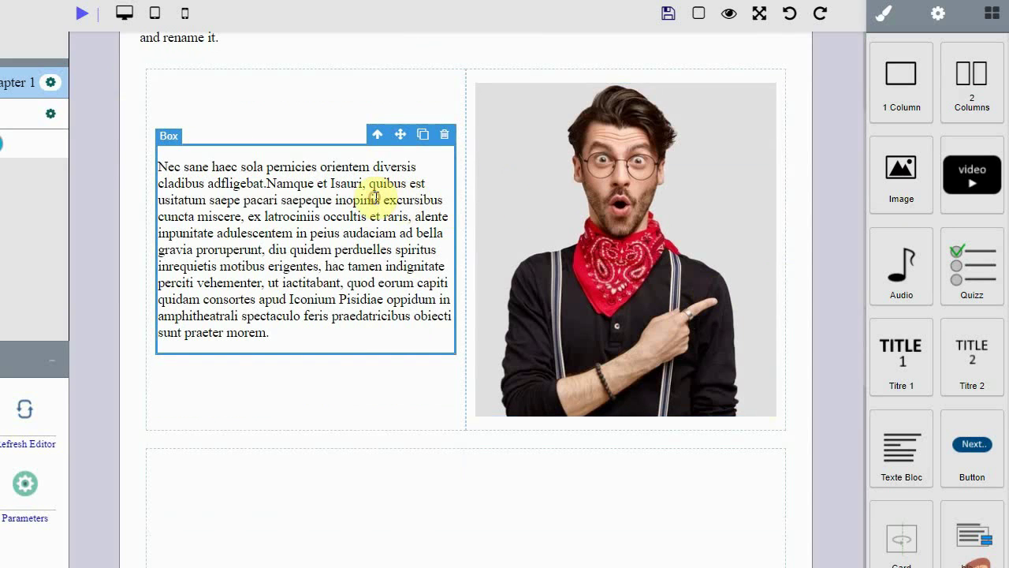
# Step: Make 'cladibus' bold and 'inopinis' bold and red in the Latin text
pyautogui.click(428, 167)
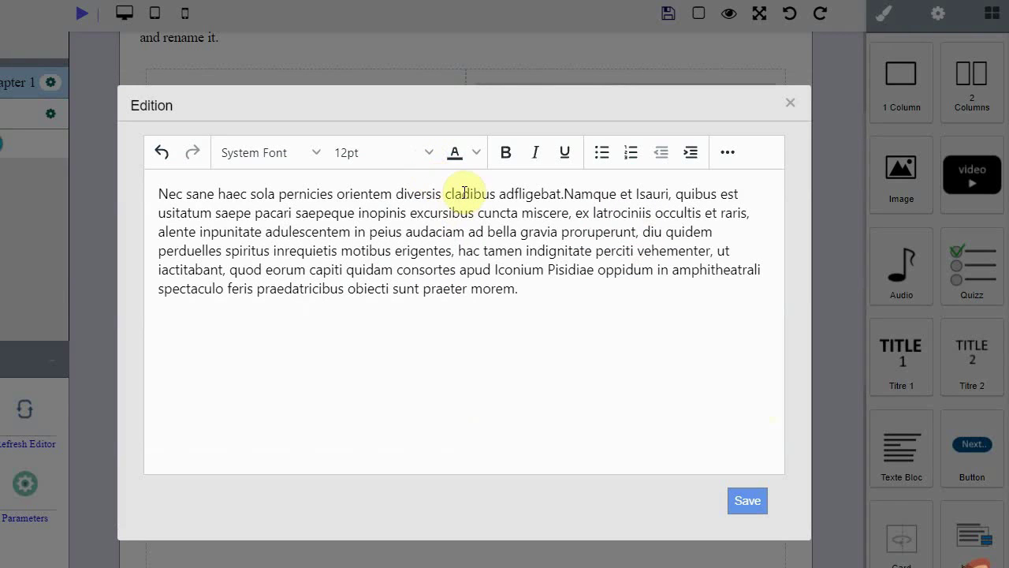
pyautogui.doubleClick(470, 194)
pyautogui.click(505, 158)
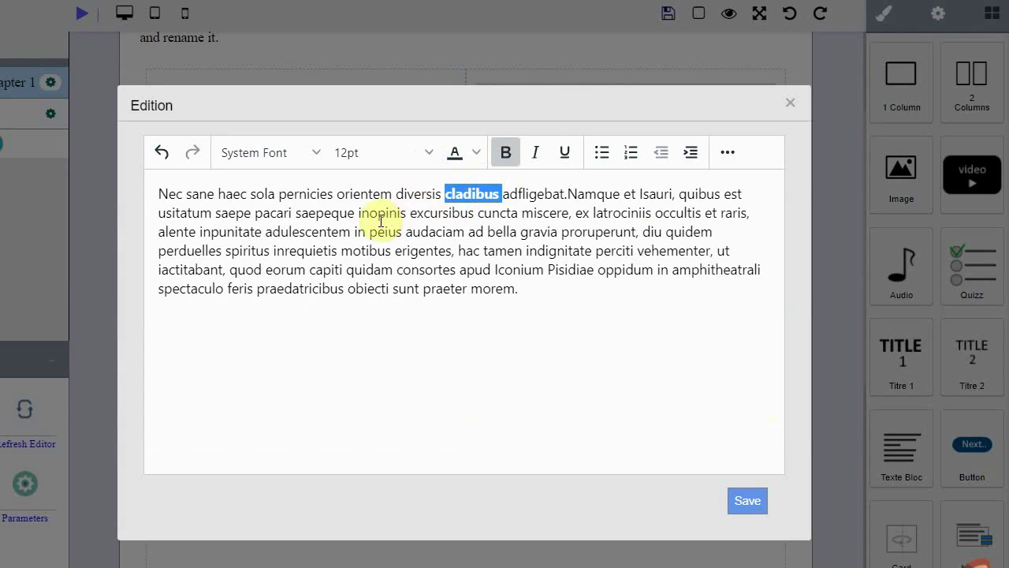
pyautogui.doubleClick(375, 214)
pyautogui.click(475, 150)
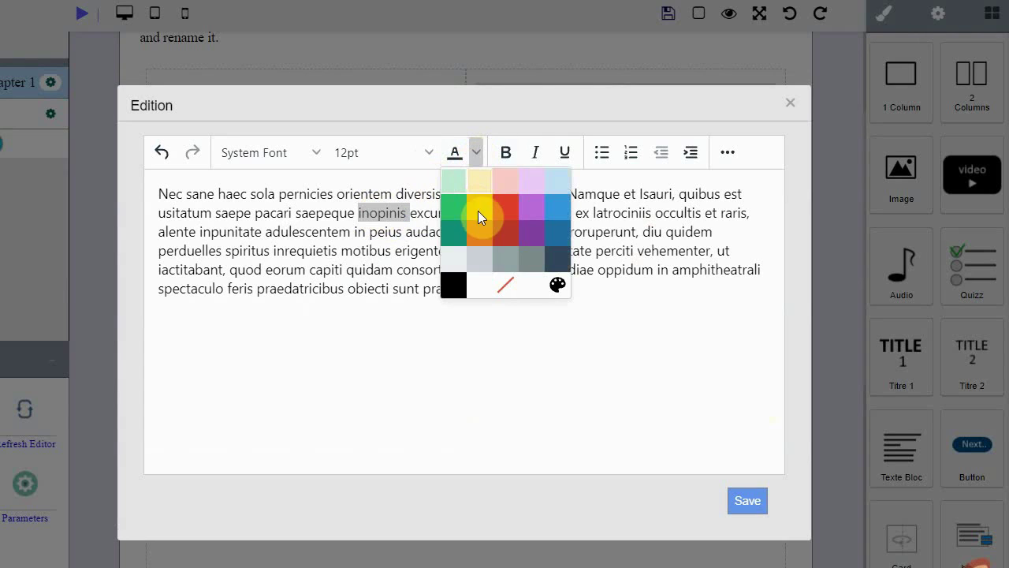
pyautogui.click(504, 206)
pyautogui.click(509, 153)
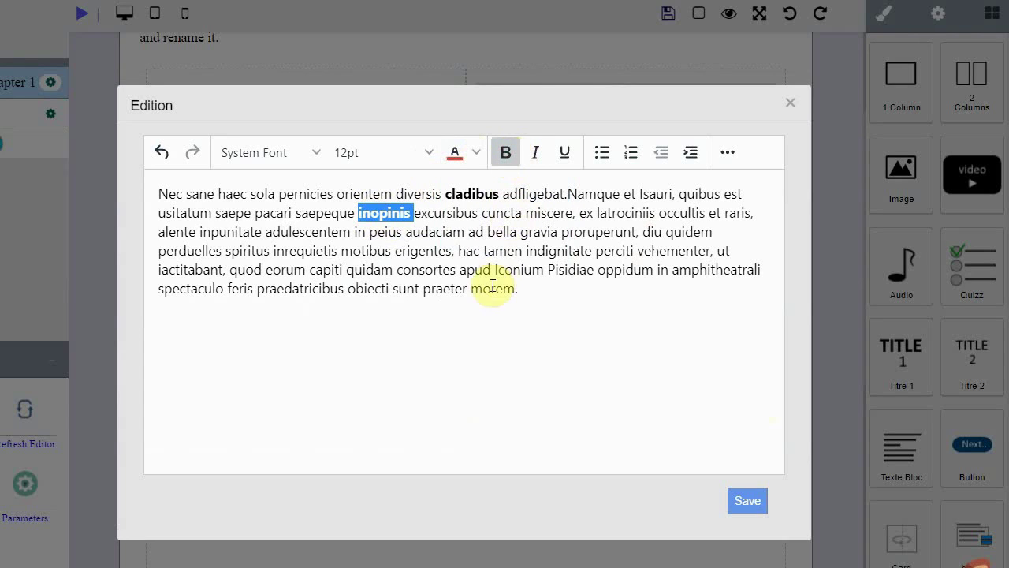
pyautogui.click(424, 288)
# Step: Underline 'consortes apud' and save the formatted text
pyautogui.moveTo(491, 270); pyautogui.dragTo(397, 269)
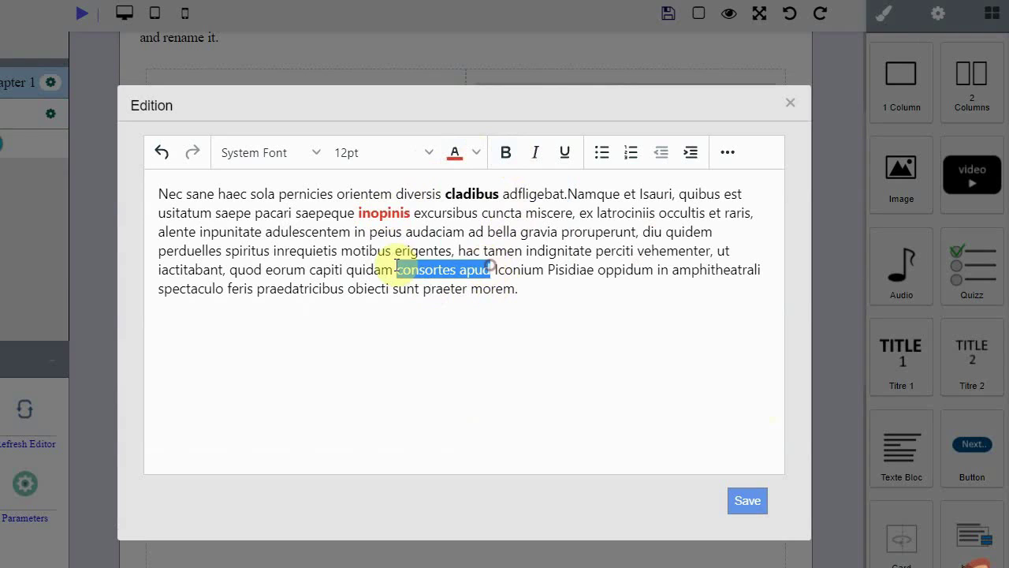
pyautogui.click(566, 153)
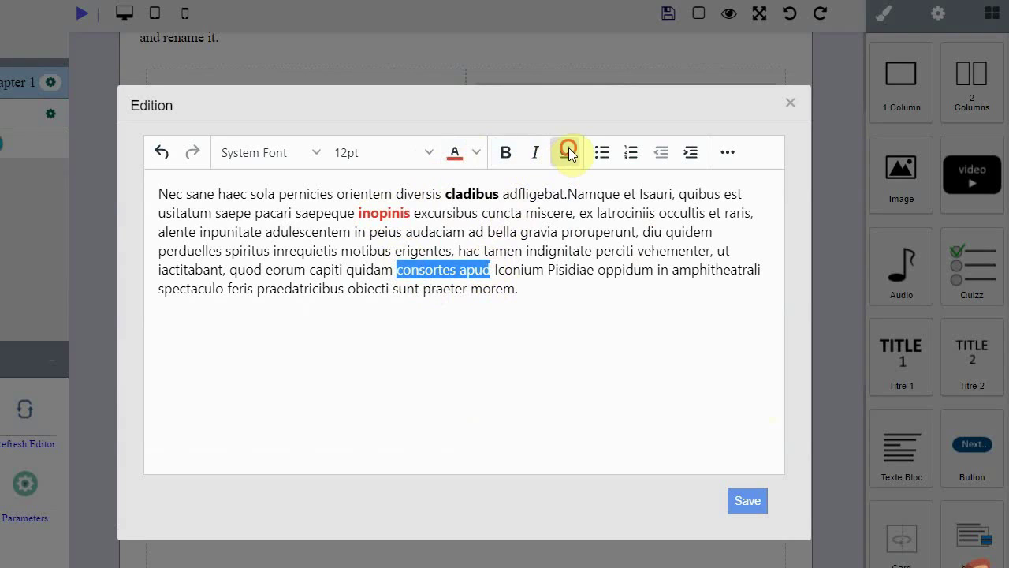
pyautogui.click(624, 227)
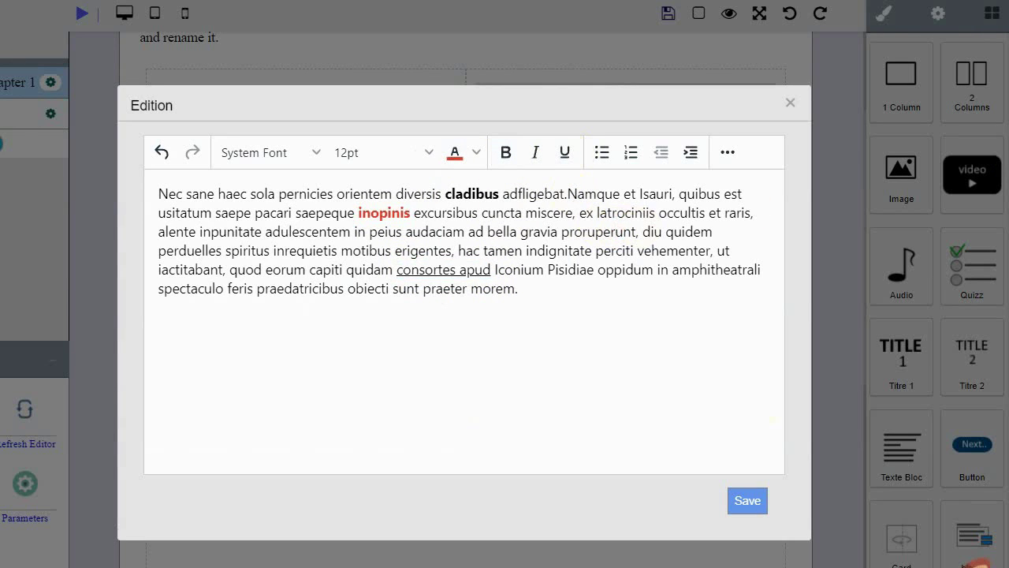
pyautogui.click(746, 511)
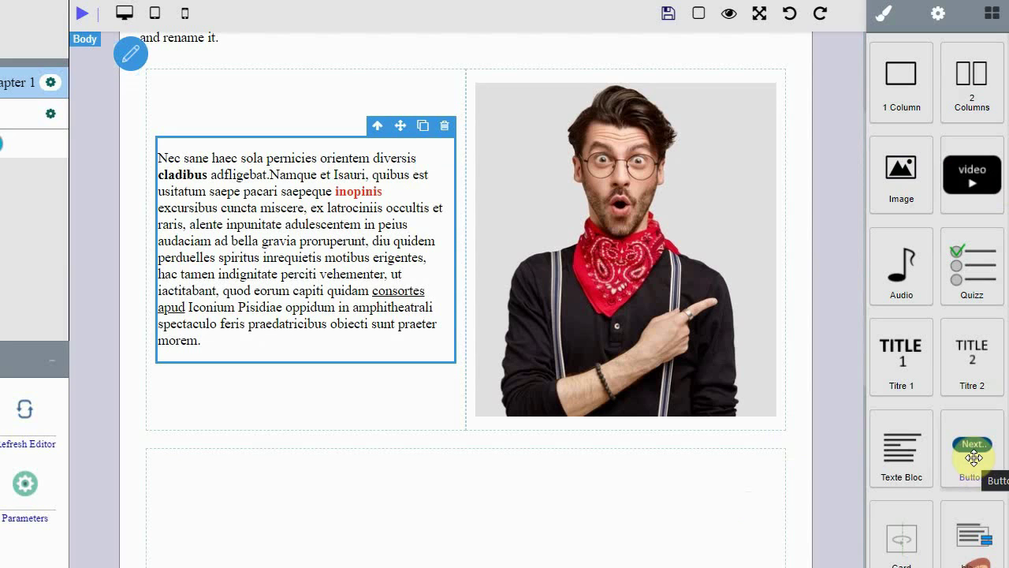
# Step: Add a round arrow-style button below the columns with a no-code OK → Next page rule
pyautogui.moveTo(966, 458)
pyautogui.mouseDown()
pyautogui.moveTo(662, 469)
pyautogui.moveTo(521, 460)
pyautogui.moveTo(490, 444)
pyautogui.mouseUp()
pyautogui.click(619, 465)
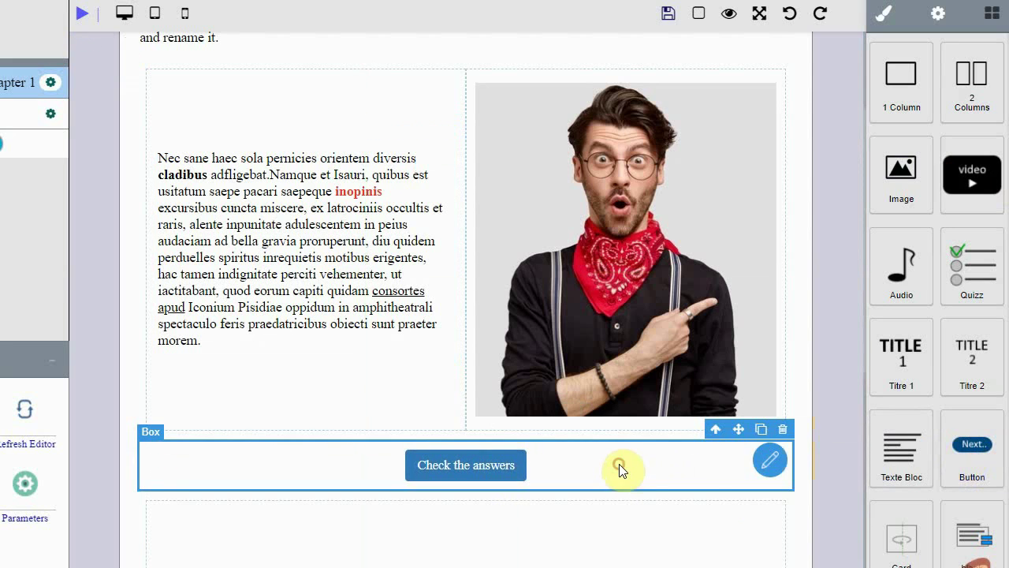
pyautogui.click(770, 461)
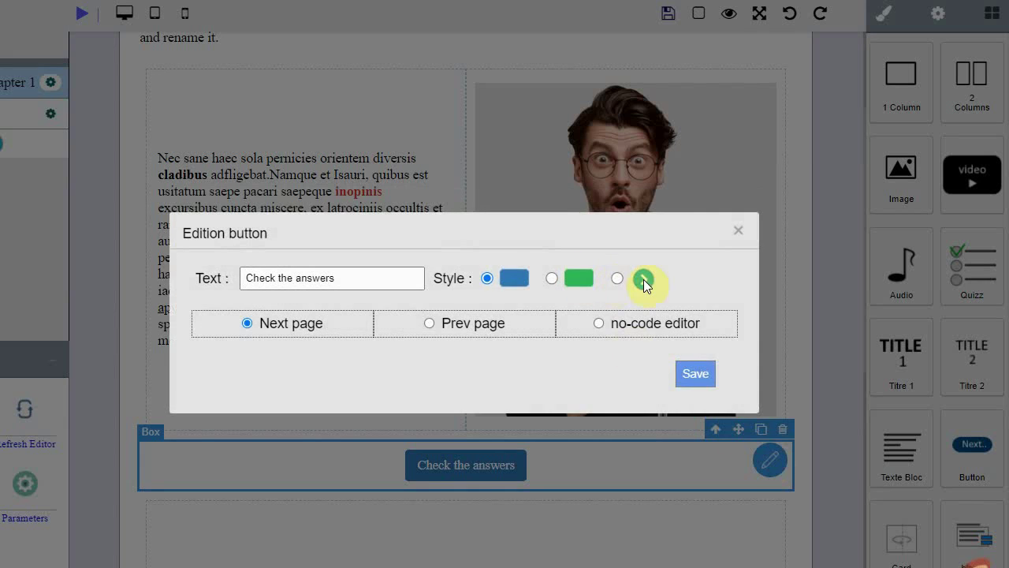
pyautogui.click(618, 280)
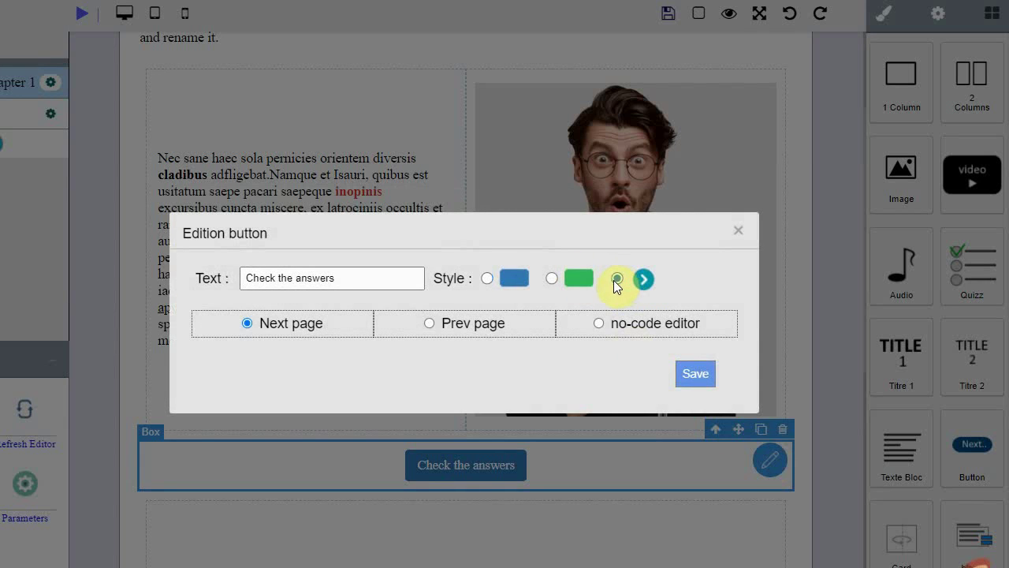
pyautogui.click(473, 329)
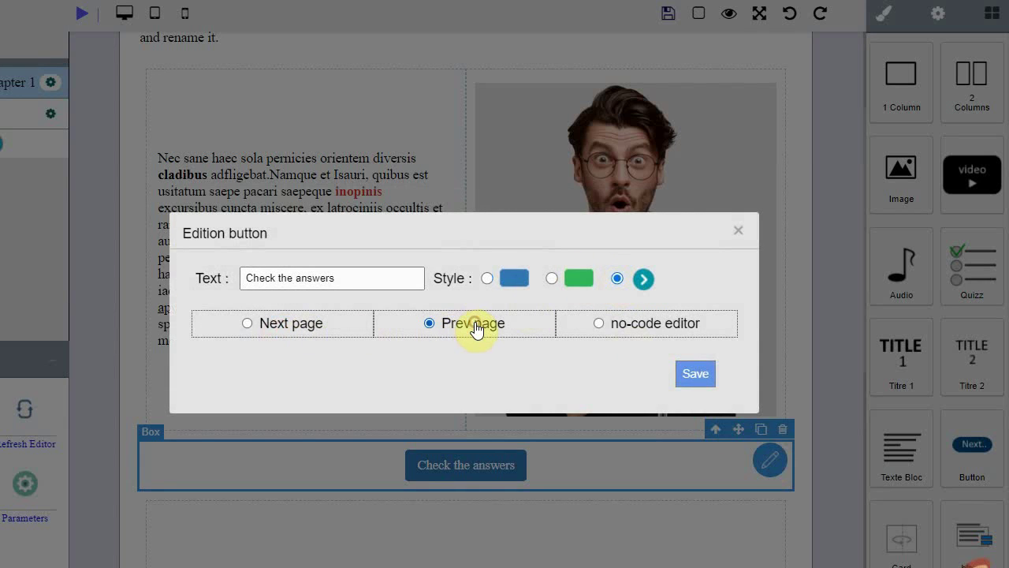
pyautogui.click(653, 328)
pyautogui.moveTo(342, 211); pyautogui.dragTo(590, 213)
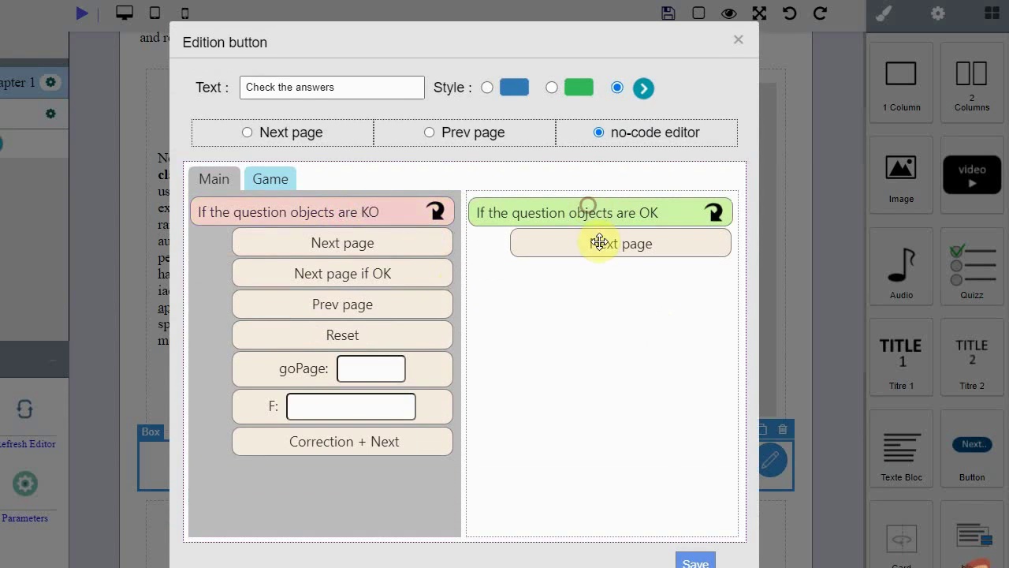
pyautogui.click(693, 561)
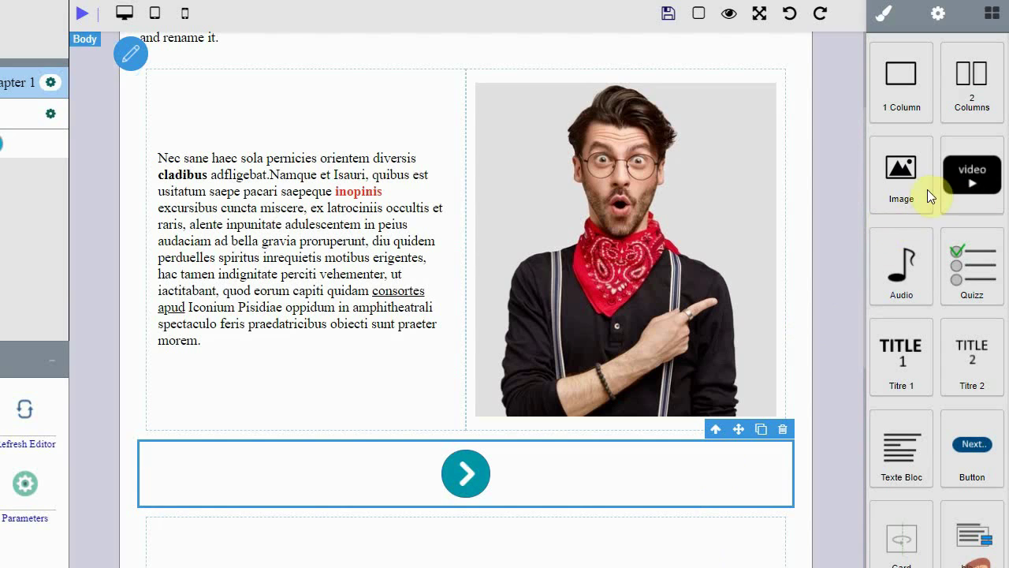
pyautogui.click(80, 17)
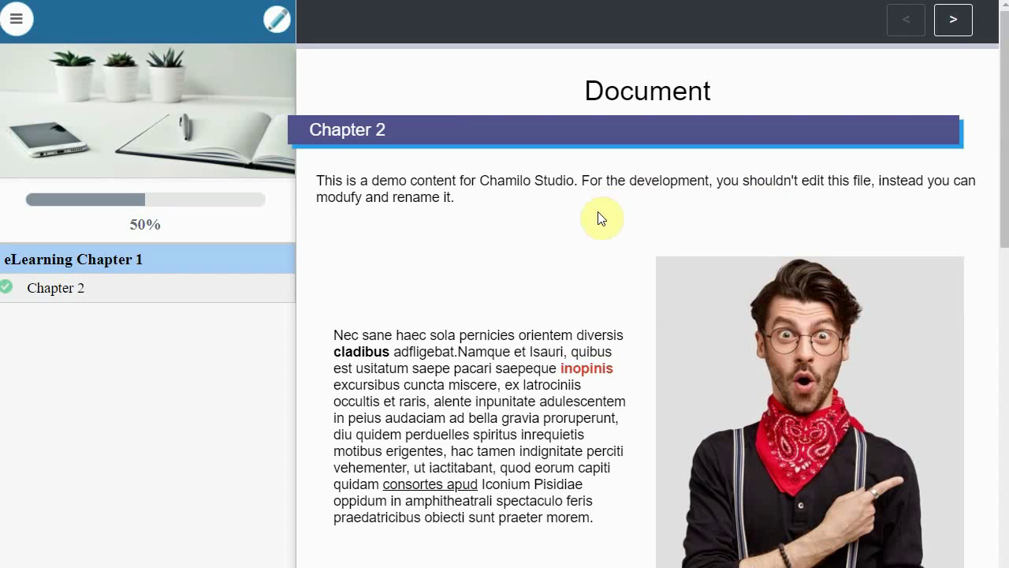
pyautogui.scroll(-5, 544, 221)
pyautogui.scroll(5, 544, 221)
pyautogui.scroll(-2, 544, 224)
pyautogui.scroll(-1, 542, 227)
pyautogui.click(648, 398)
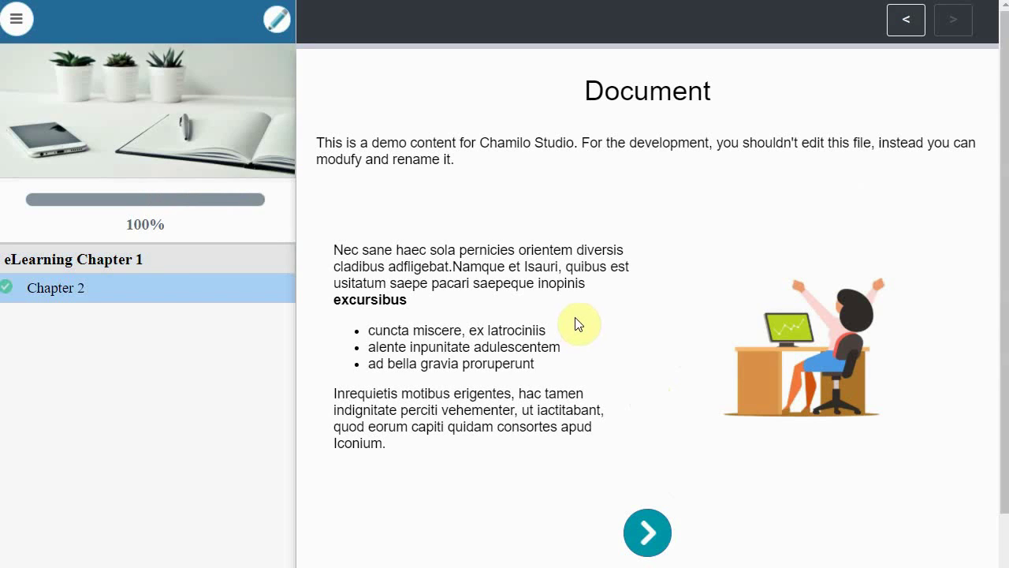
pyautogui.scroll(-1, 576, 323)
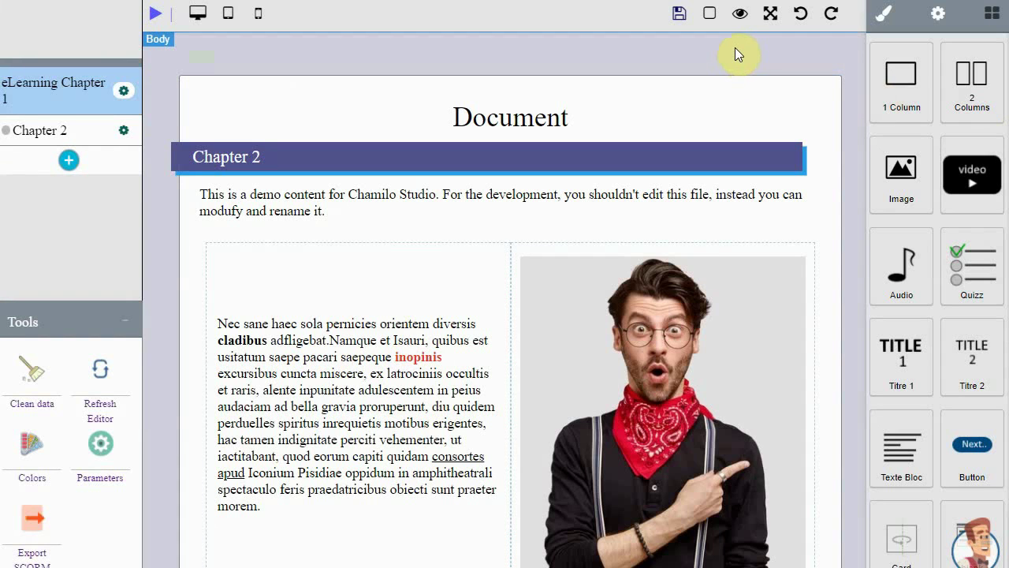
# Step: Insert a Quizz block under the intro, change its question to 'My question' and mark Answer 2 correct
pyautogui.moveTo(968, 265); pyautogui.dragTo(633, 237)
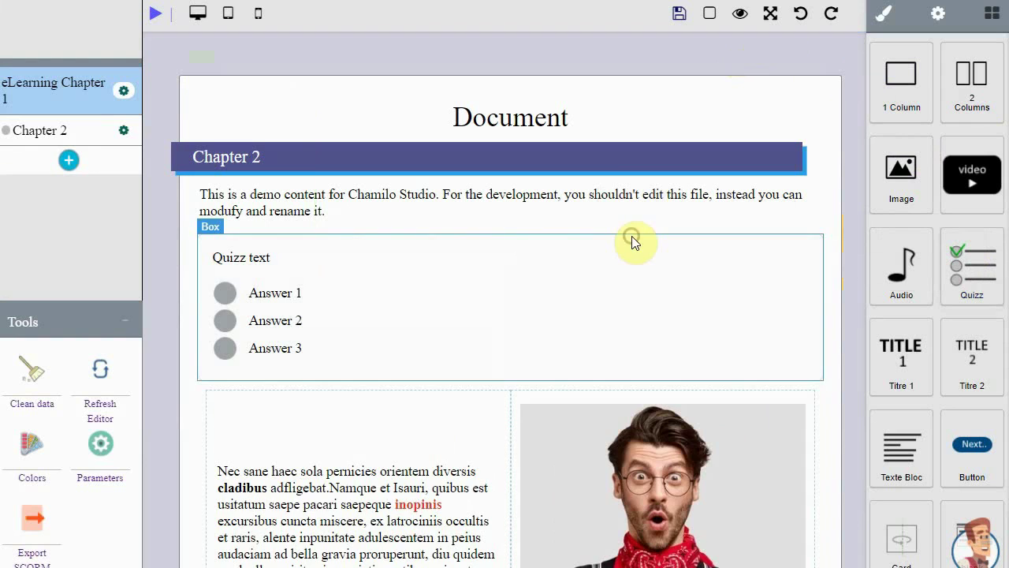
pyautogui.click(460, 295)
pyautogui.click(799, 255)
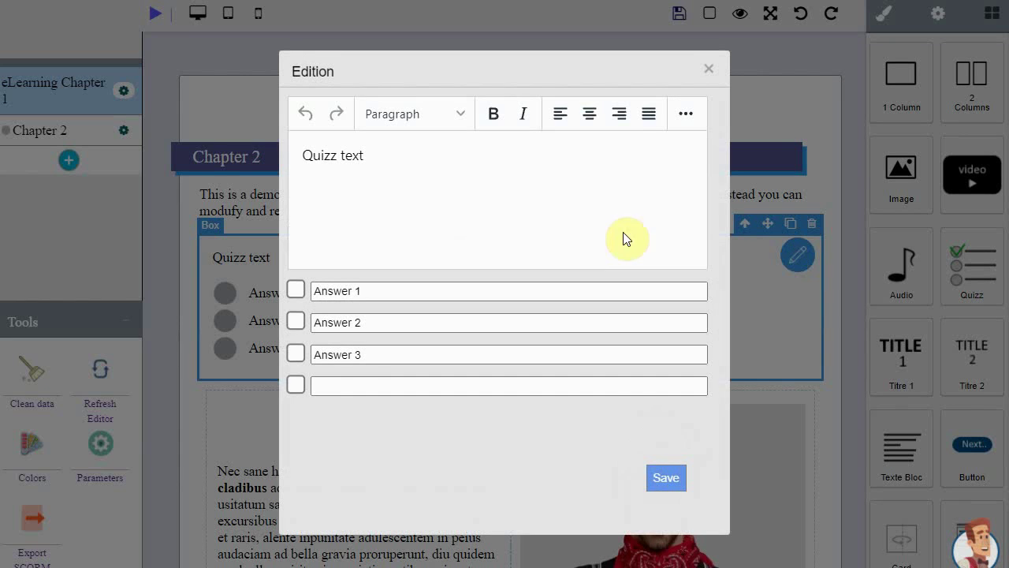
pyautogui.moveTo(423, 155); pyautogui.dragTo(288, 155)
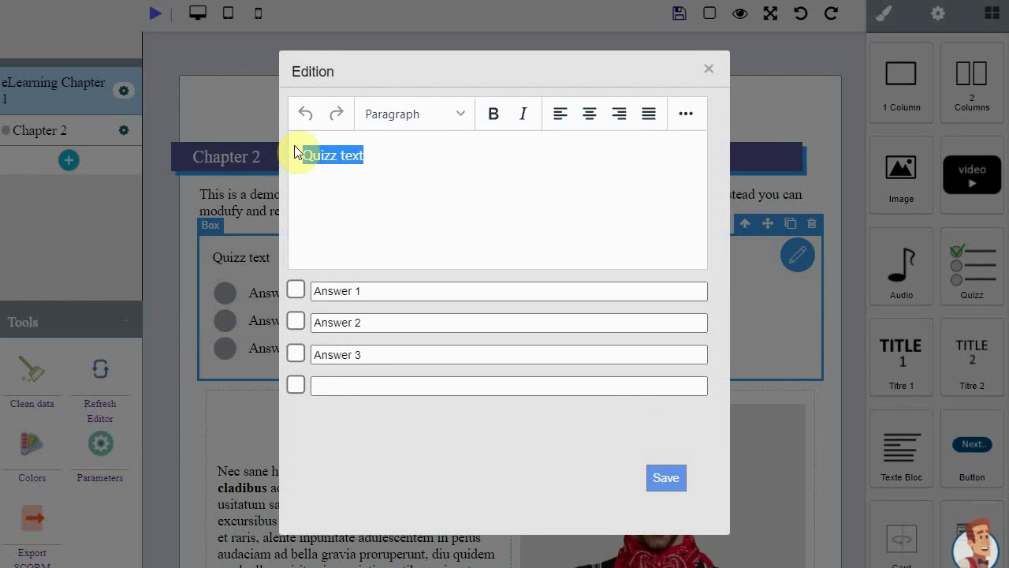
pyautogui.write('My questi')
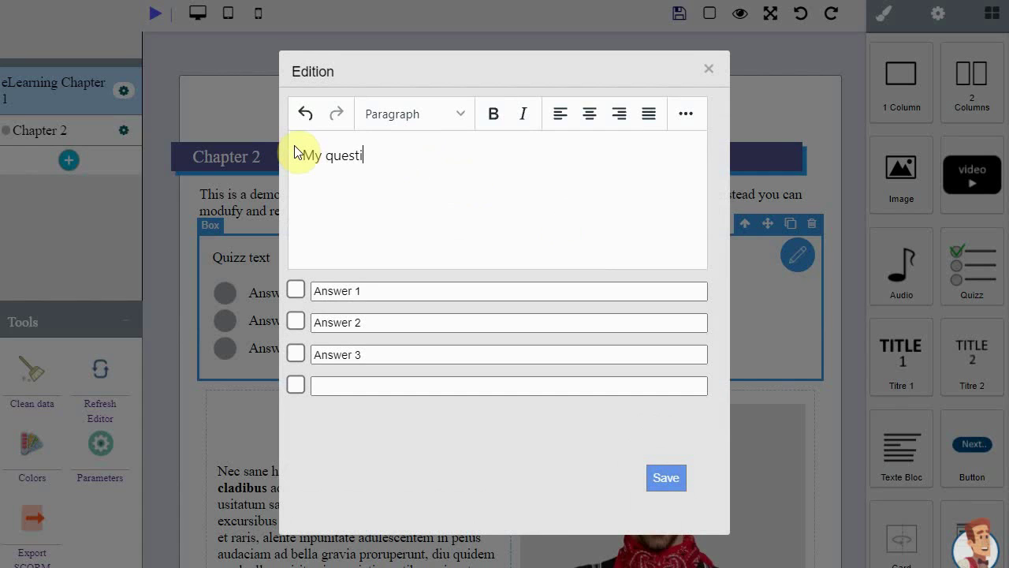
pyautogui.write('on')
pyautogui.click(295, 321)
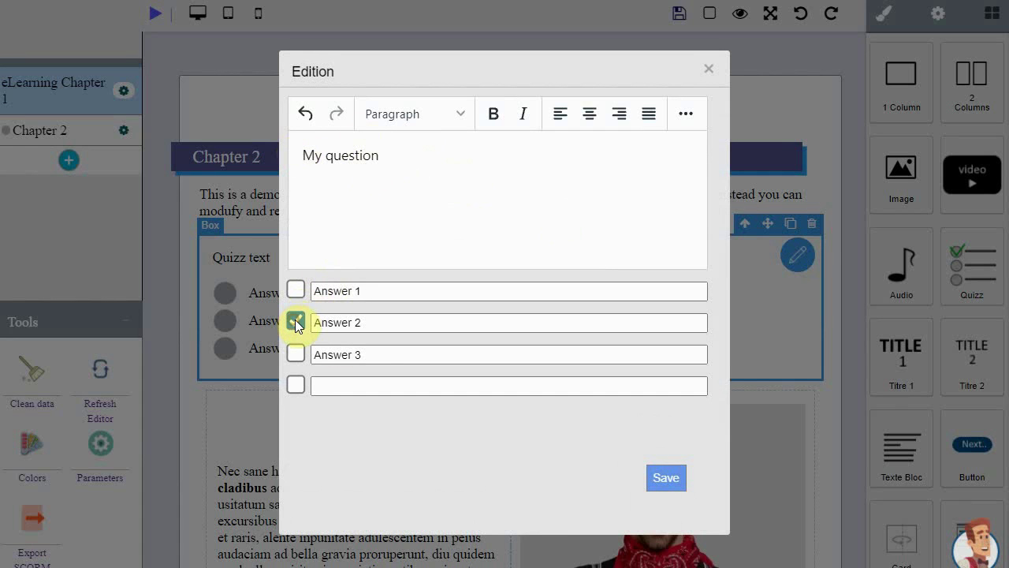
pyautogui.click(665, 479)
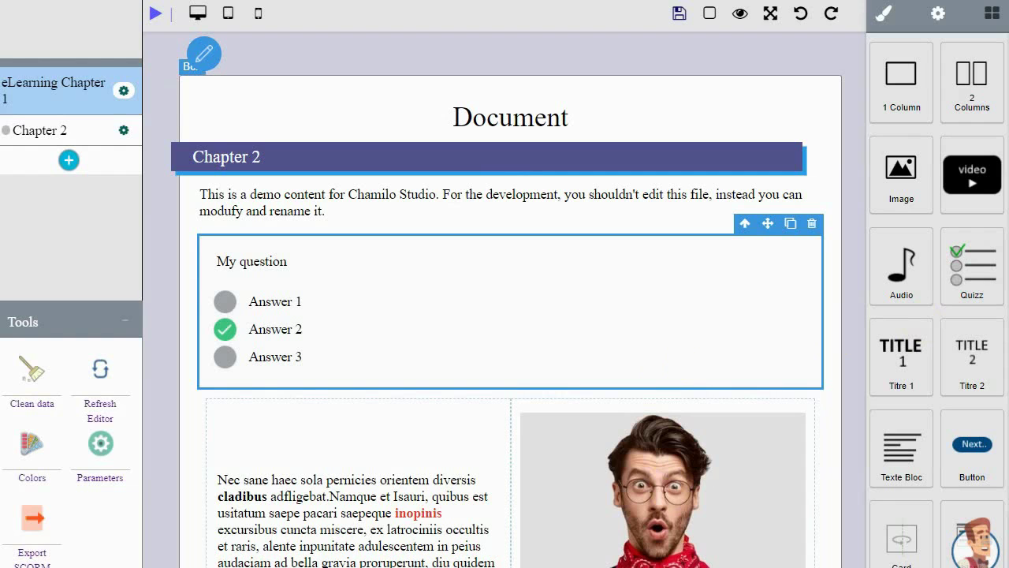
# Step: Add a fill-in-the-blank block below the quiz filled with the example 'Lyon School' exercise
pyautogui.scroll(-2, 853, 304)
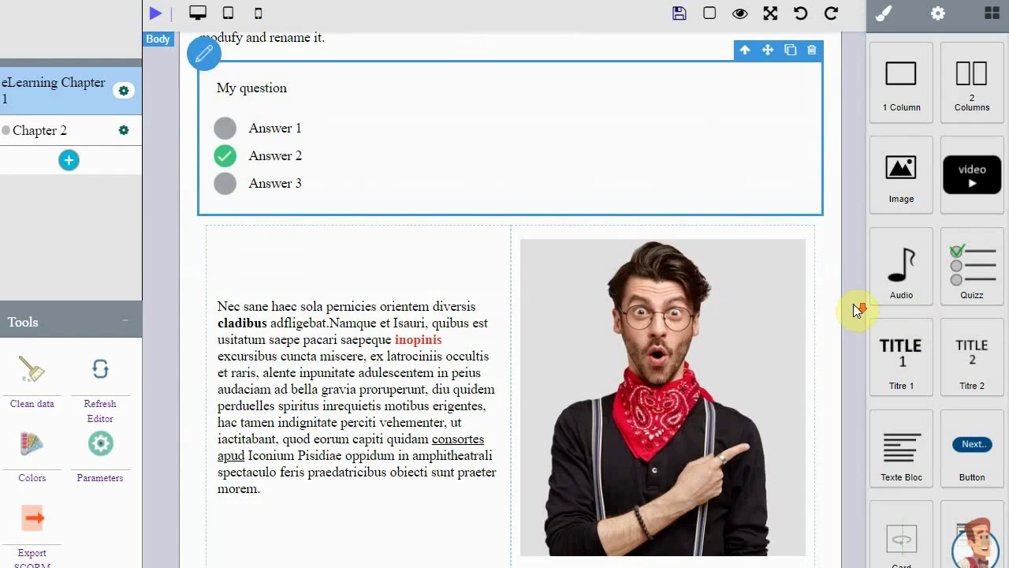
pyautogui.scroll(-1, 942, 406)
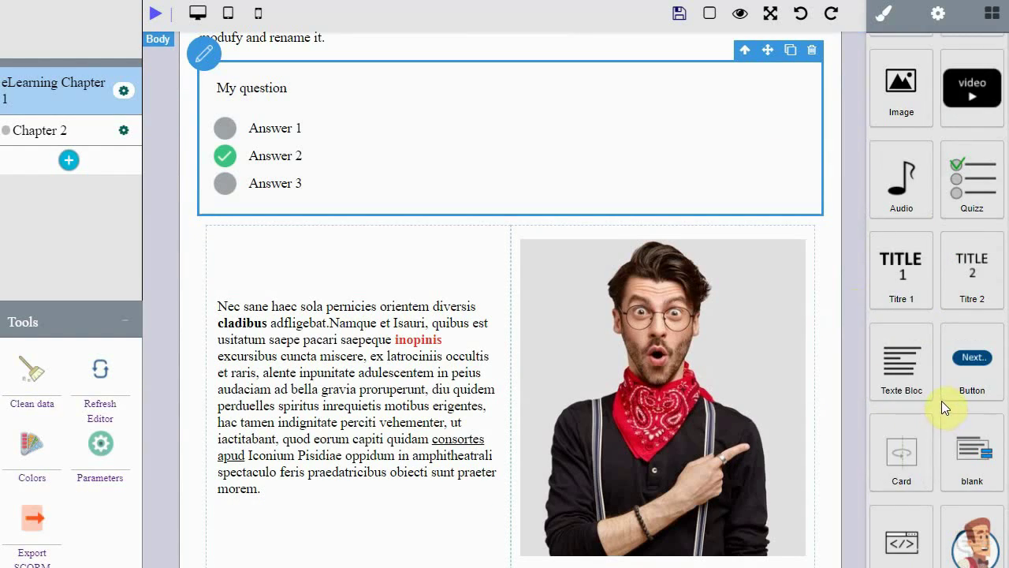
pyautogui.moveTo(971, 450); pyautogui.dragTo(461, 227)
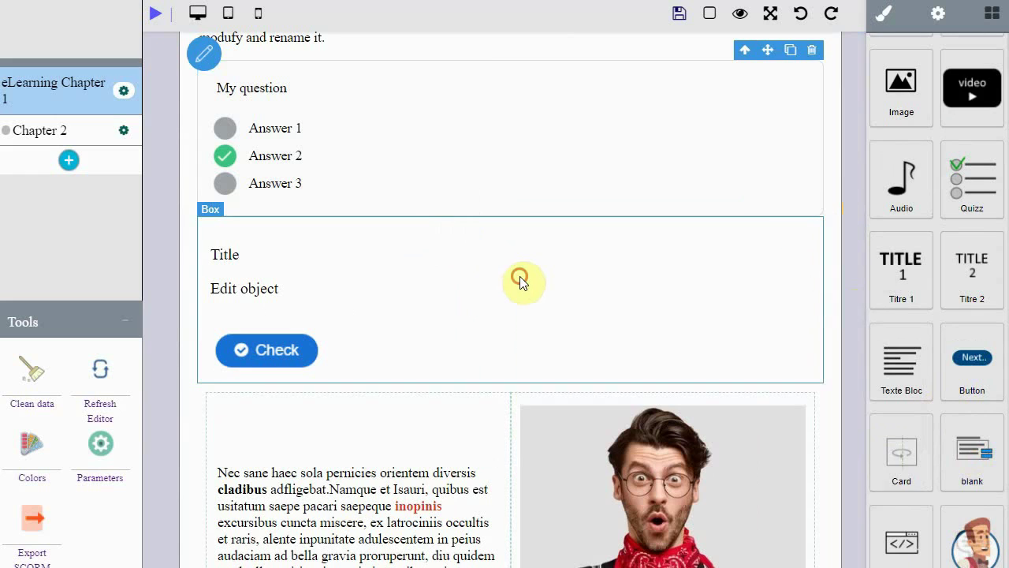
pyautogui.click(797, 239)
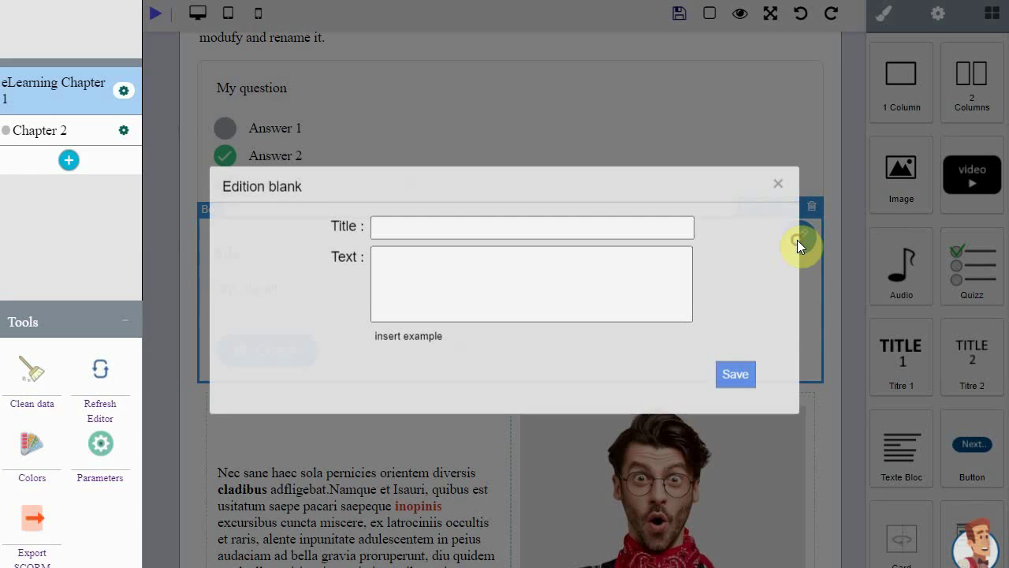
pyautogui.click(444, 228)
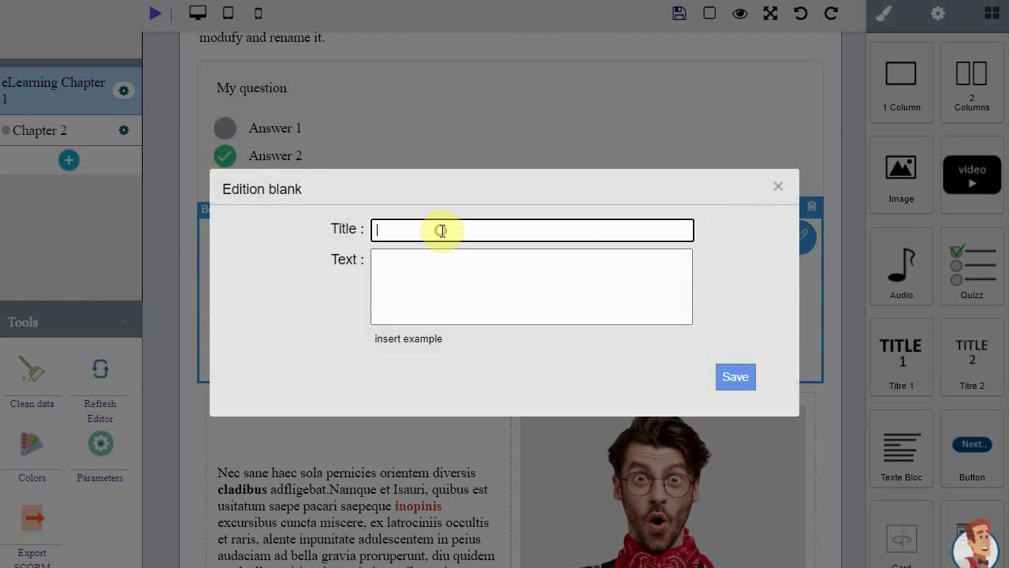
pyautogui.click(417, 339)
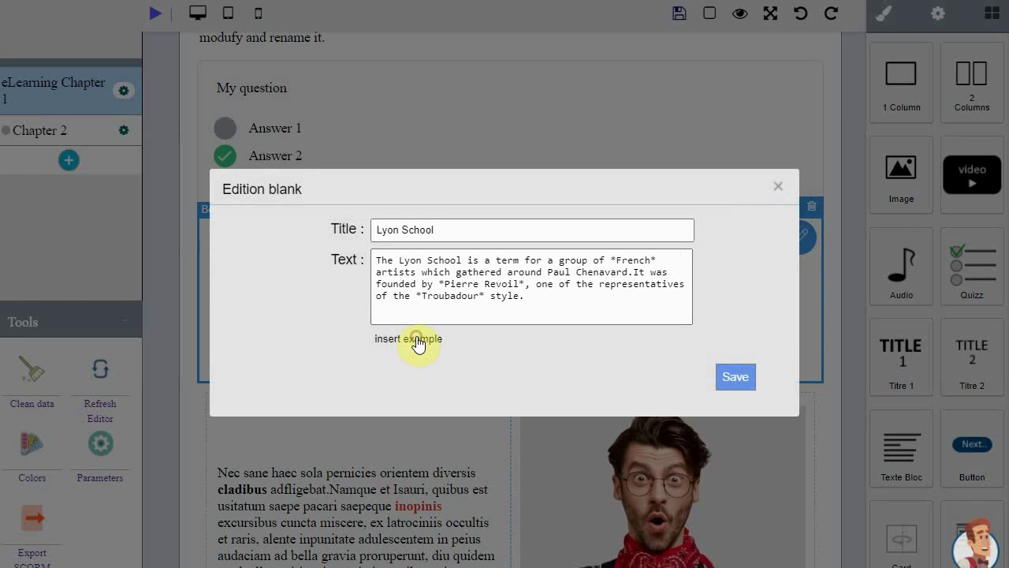
pyautogui.click(553, 297)
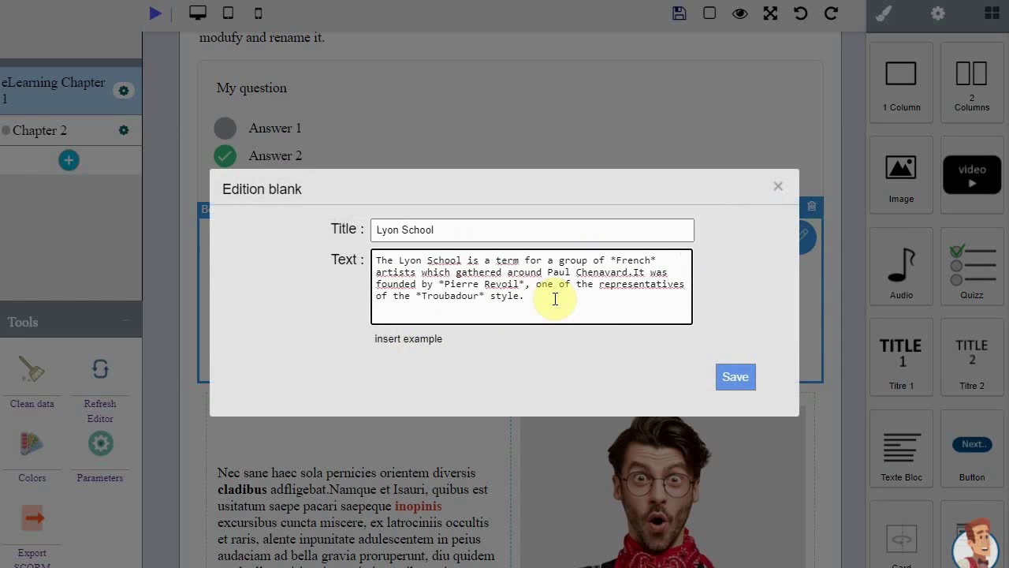
pyautogui.click(736, 379)
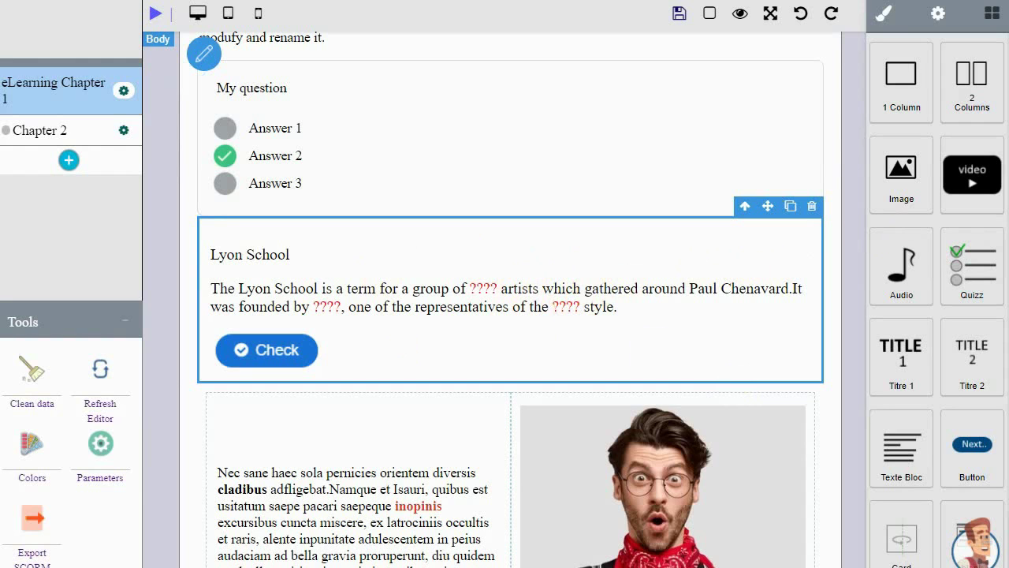
# Step: Place a mini dia avatar dialog below the text-and-image section and choose the female avatar
pyautogui.scroll(-4, 853, 162)
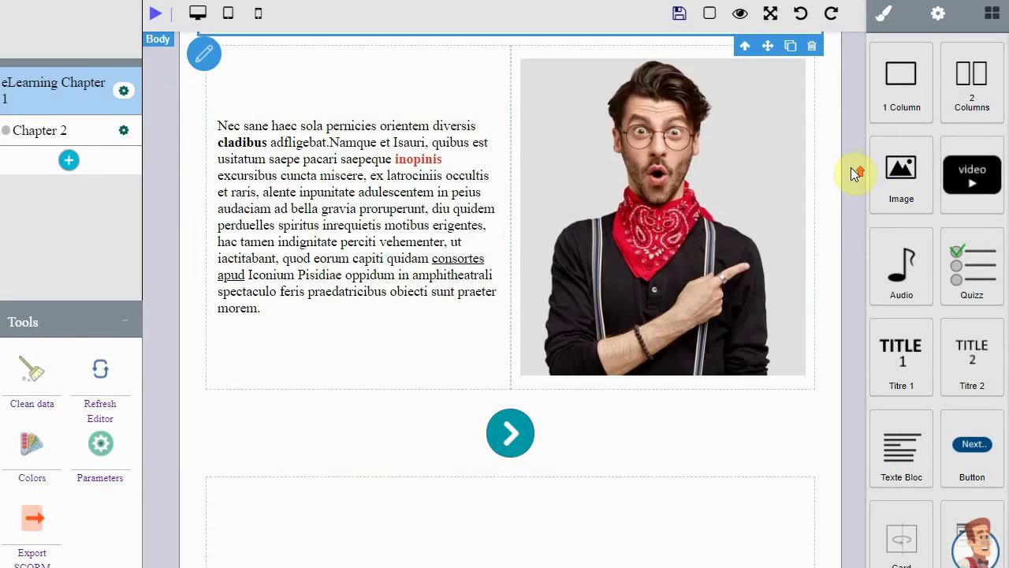
pyautogui.scroll(4, 851, 169)
pyautogui.scroll(-1, 933, 216)
pyautogui.scroll(-5, 784, 259)
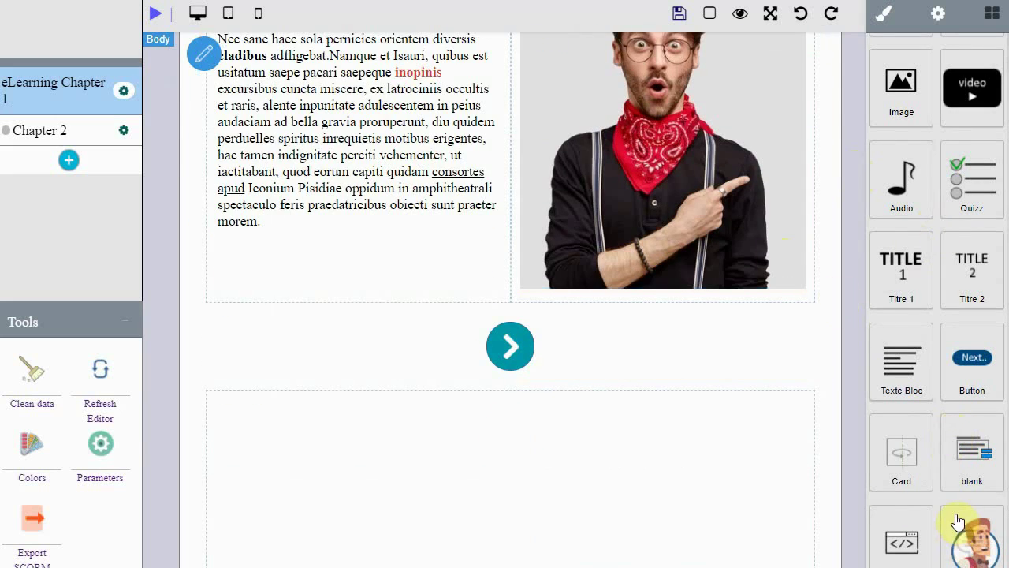
pyautogui.moveTo(944, 510); pyautogui.dragTo(551, 308)
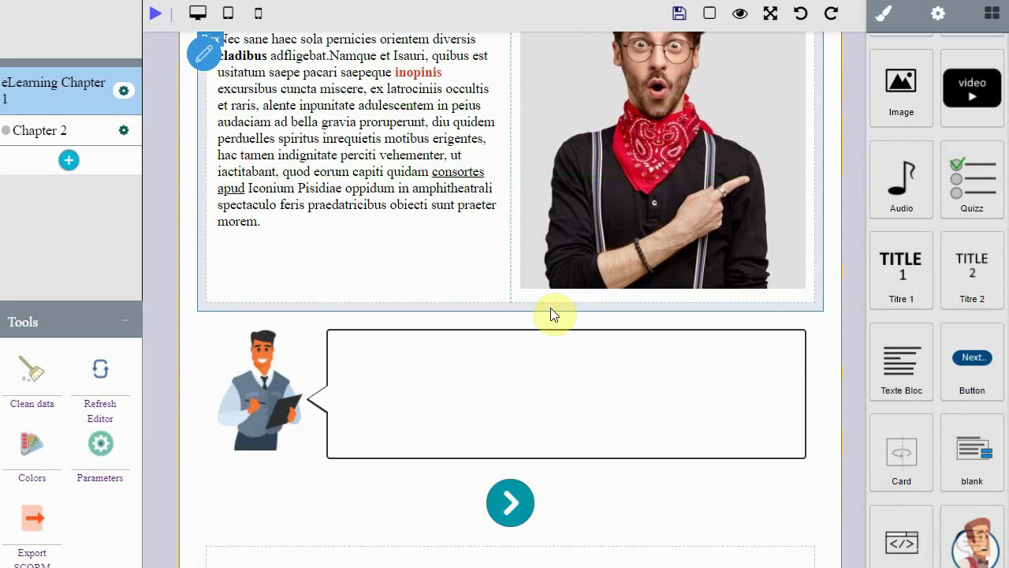
pyautogui.click(540, 374)
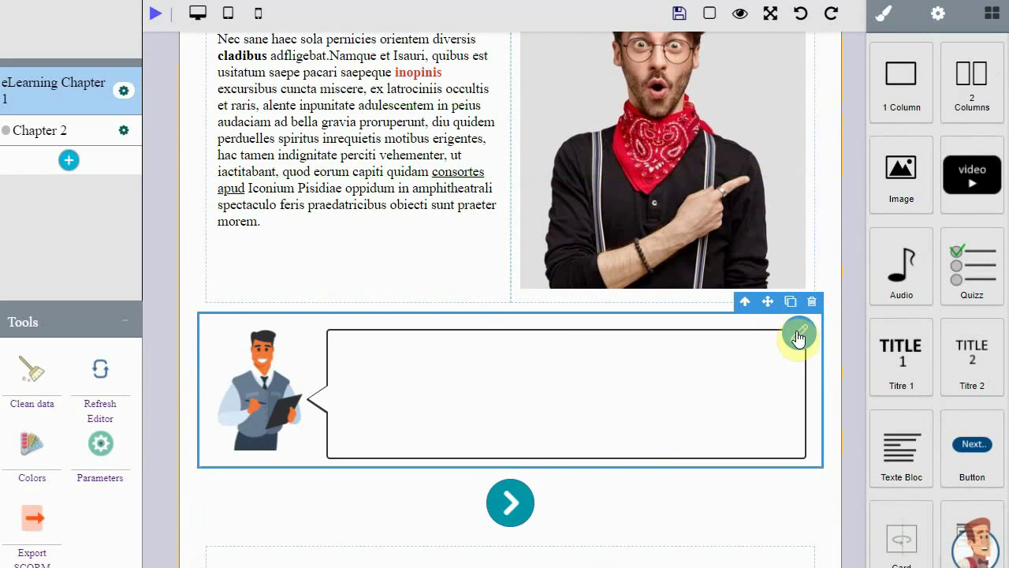
pyautogui.click(799, 333)
pyautogui.moveTo(354, 292); pyautogui.dragTo(253, 284)
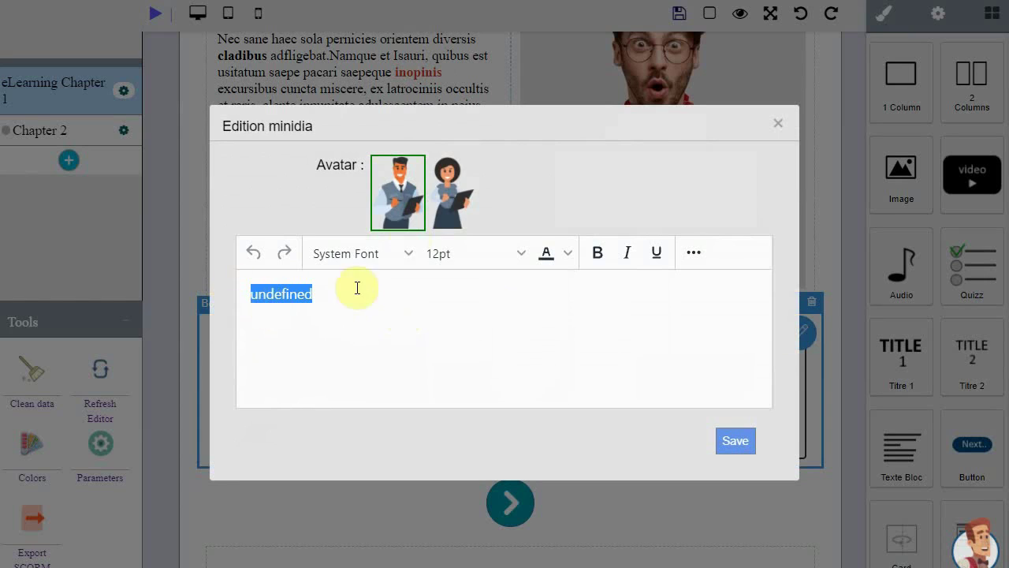
pyautogui.click(447, 190)
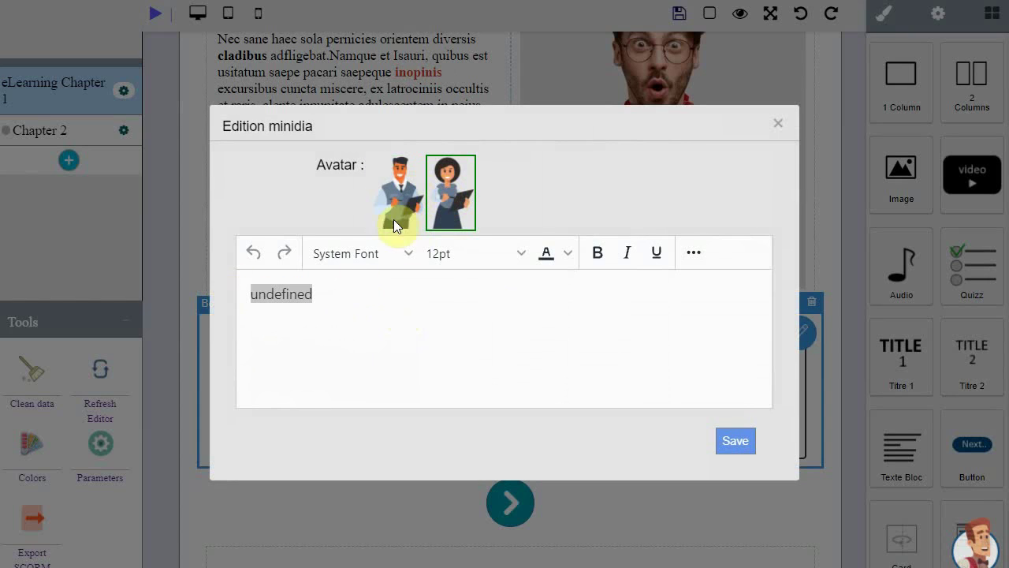
# Step: Make the dialog say 'My dialog is here' with 'here' bold red, and save
pyautogui.moveTo(357, 295); pyautogui.dragTo(214, 292)
pyautogui.write('M')
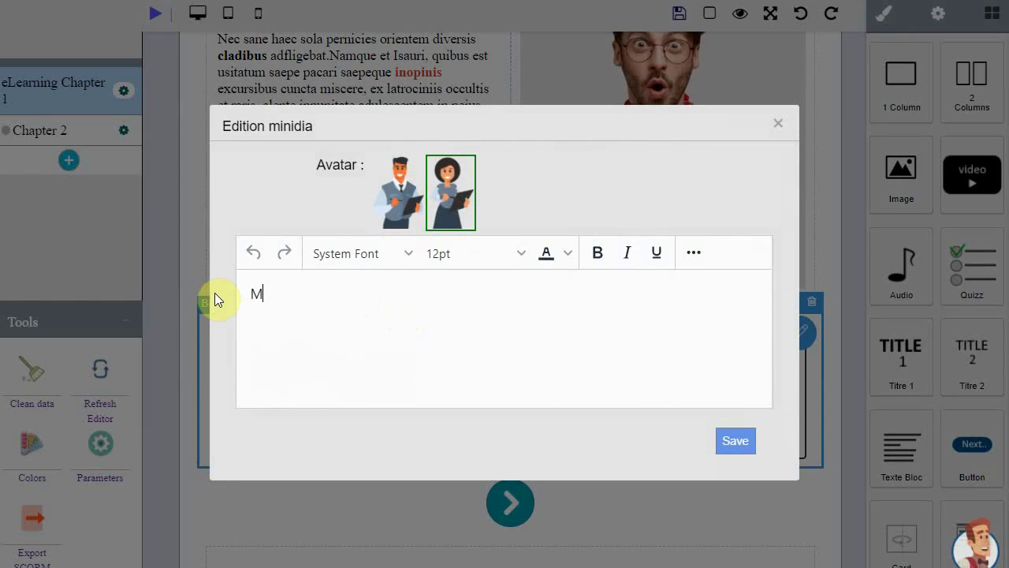
pyautogui.write('y dialog is here')
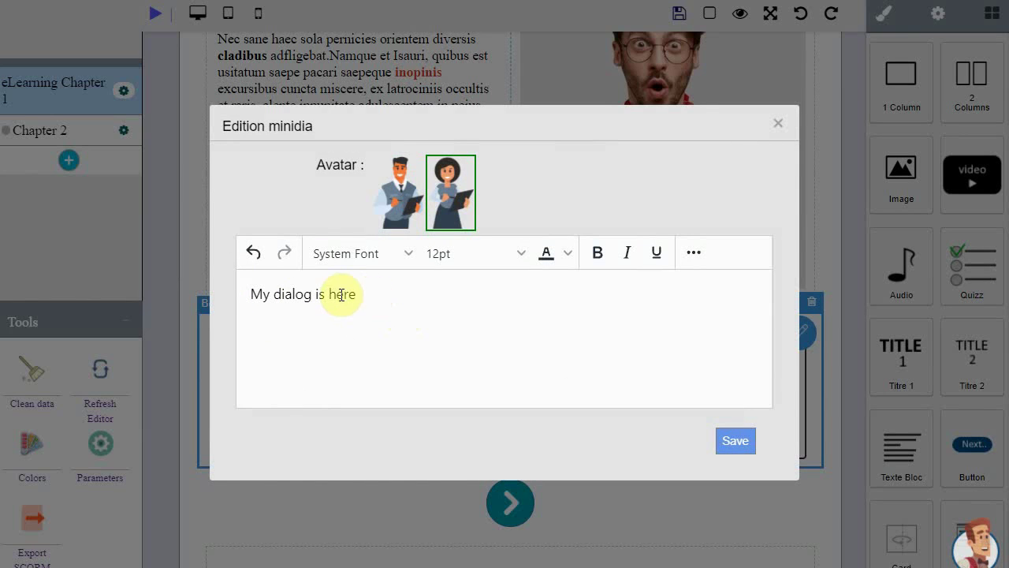
pyautogui.doubleClick(339, 293)
pyautogui.click(598, 252)
pyautogui.click(567, 253)
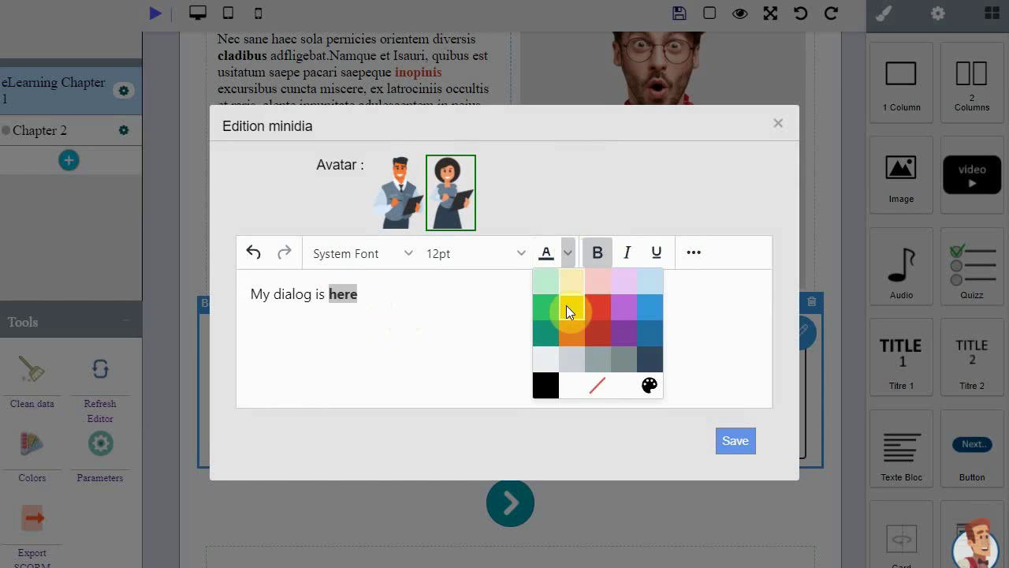
pyautogui.click(600, 310)
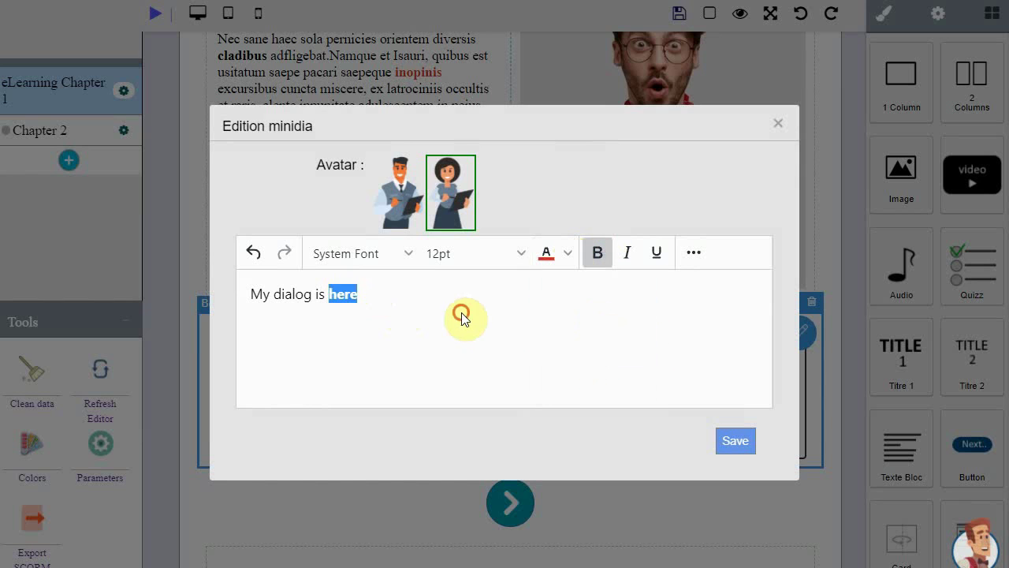
pyautogui.click(736, 442)
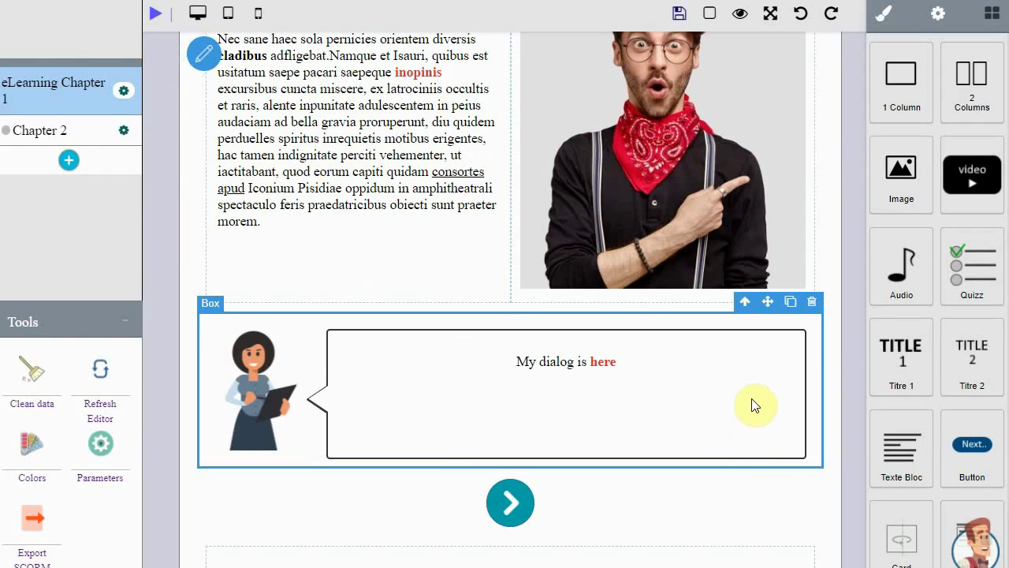
# Step: Place an iframe block below the avatar dialog and bring up its link settings
pyautogui.scroll(-1, 511, 260)
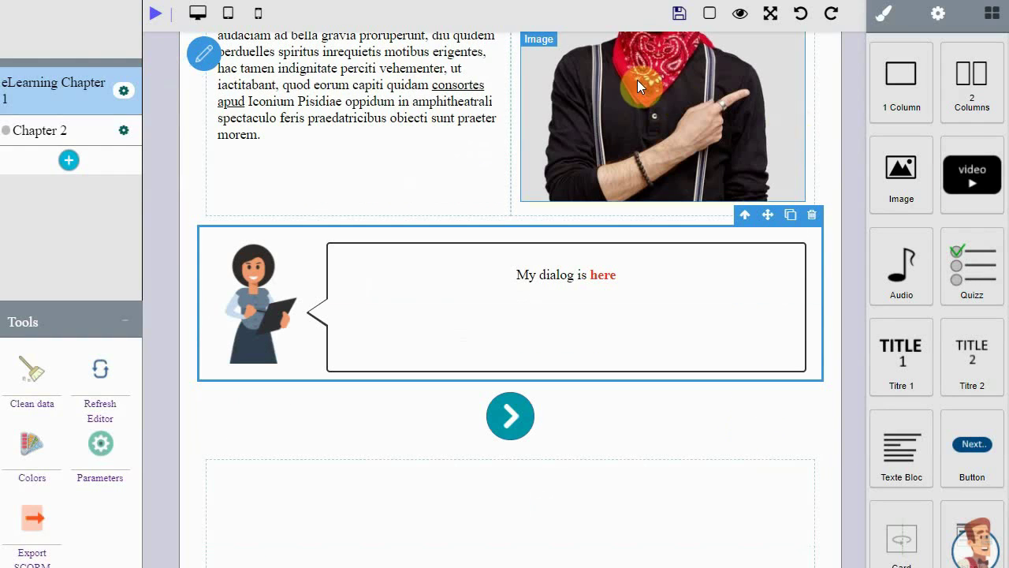
pyautogui.scroll(-1, 903, 396)
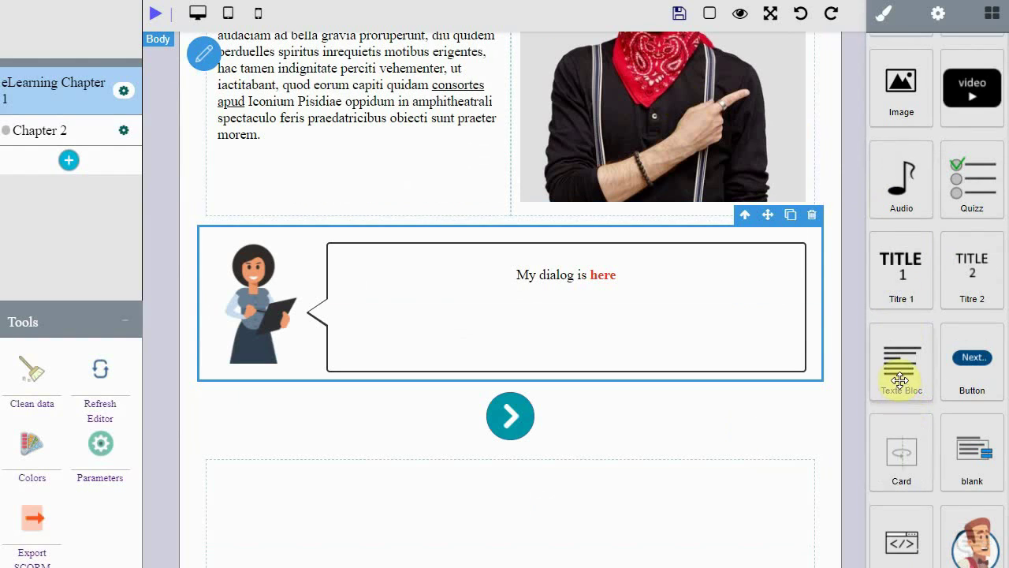
pyautogui.moveTo(902, 540); pyautogui.dragTo(570, 386)
pyautogui.scroll(-3, 569, 385)
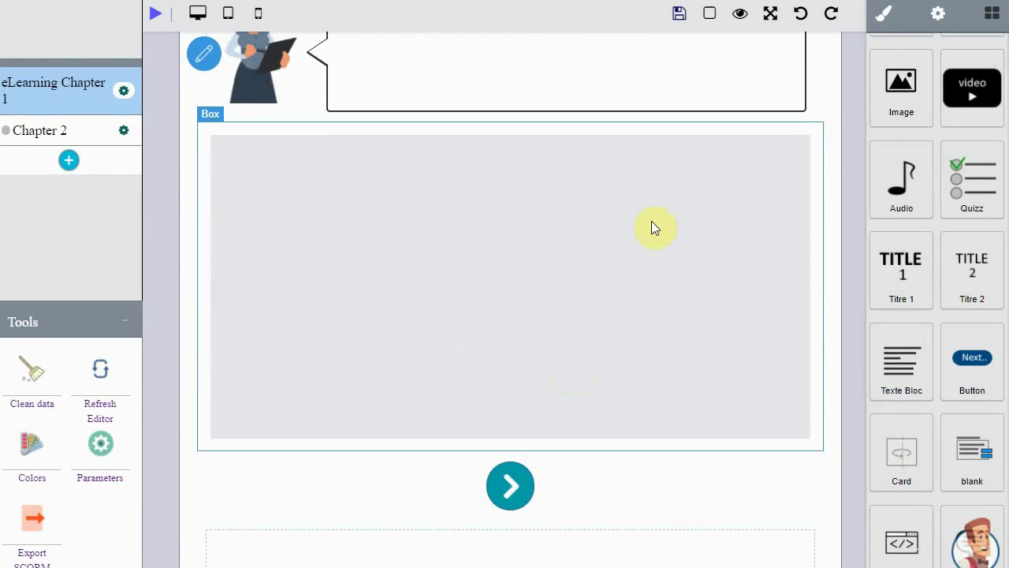
pyautogui.click(651, 221)
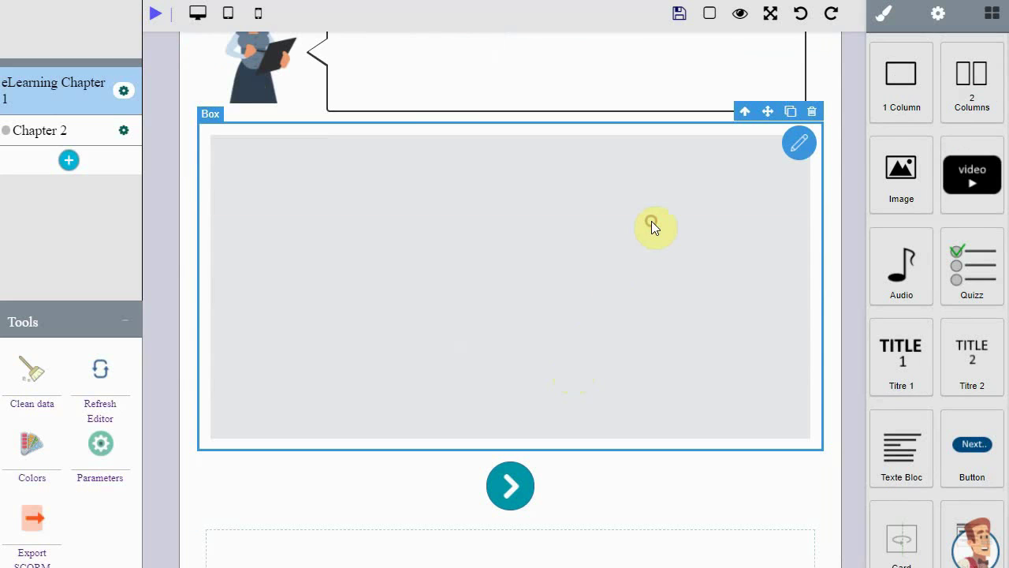
pyautogui.click(802, 145)
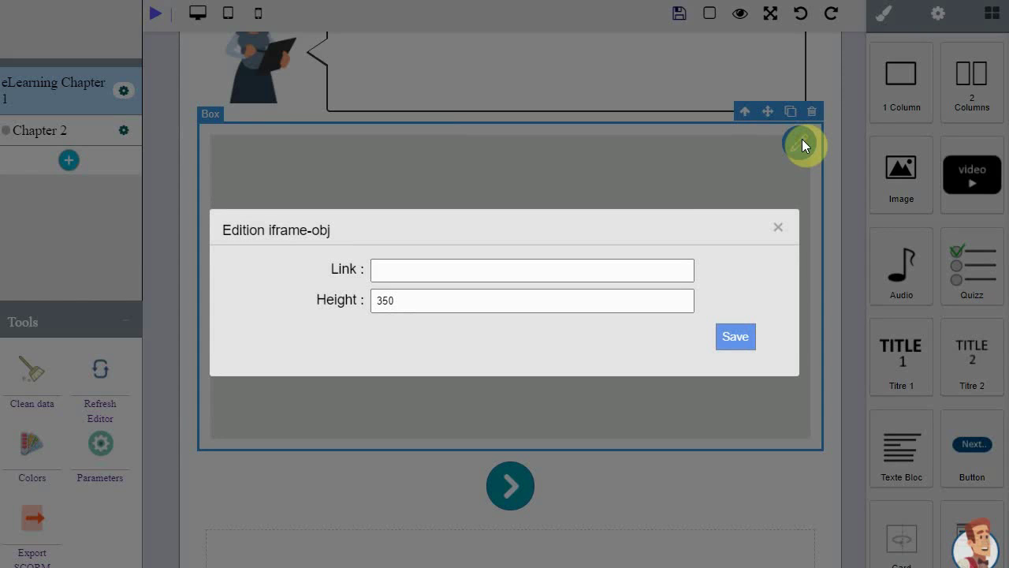
# Step: Point the frame at the Wikipedia David MacMillan article with height 450 and save
pyautogui.click(463, 270)
pyautogui.write('https://en.wikipedia.org/wiki/David_MacMillan')
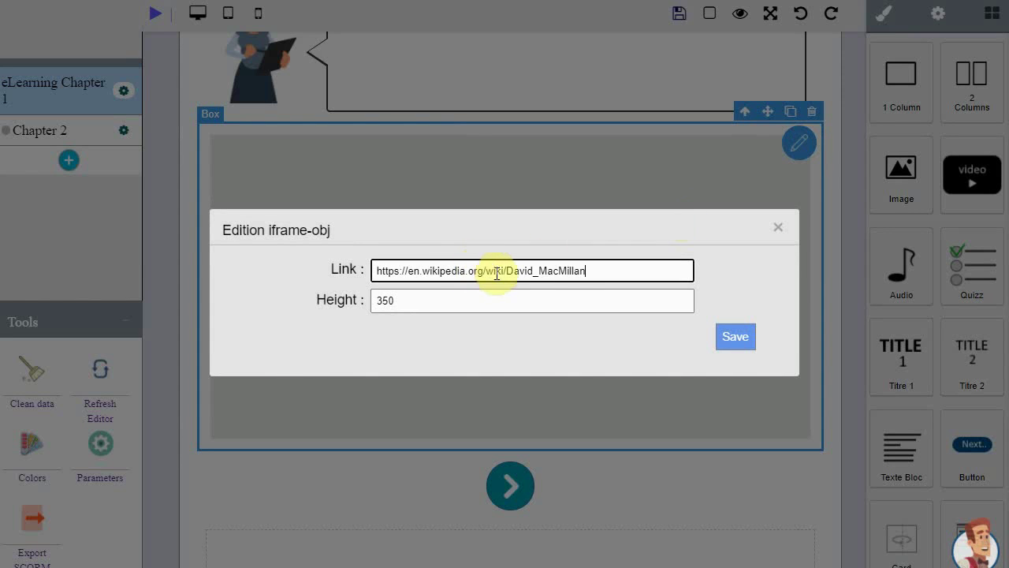
pyautogui.click(537, 304)
pyautogui.moveTo(384, 300); pyautogui.dragTo(371, 299)
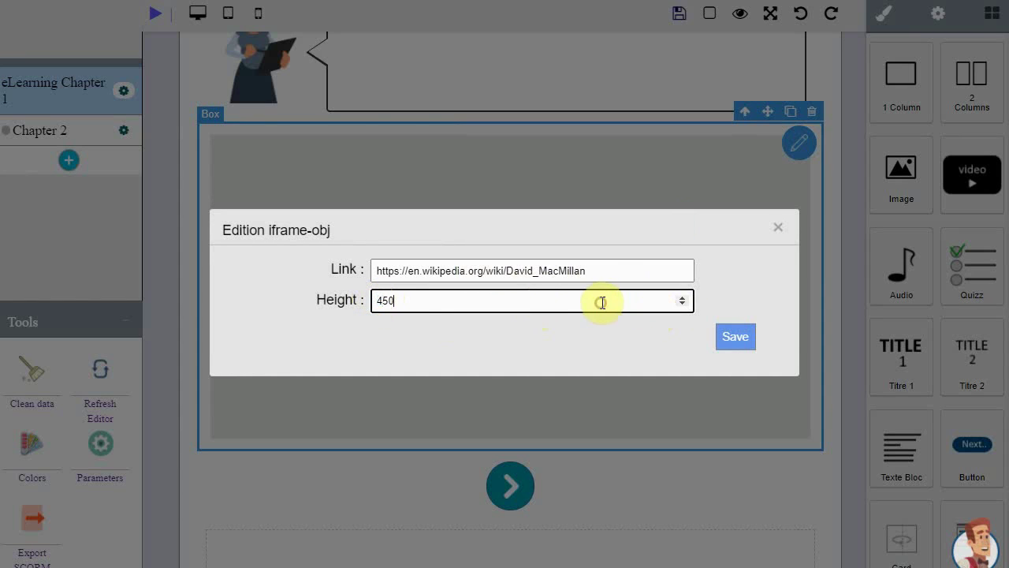
pyautogui.click(604, 265)
pyautogui.click(735, 339)
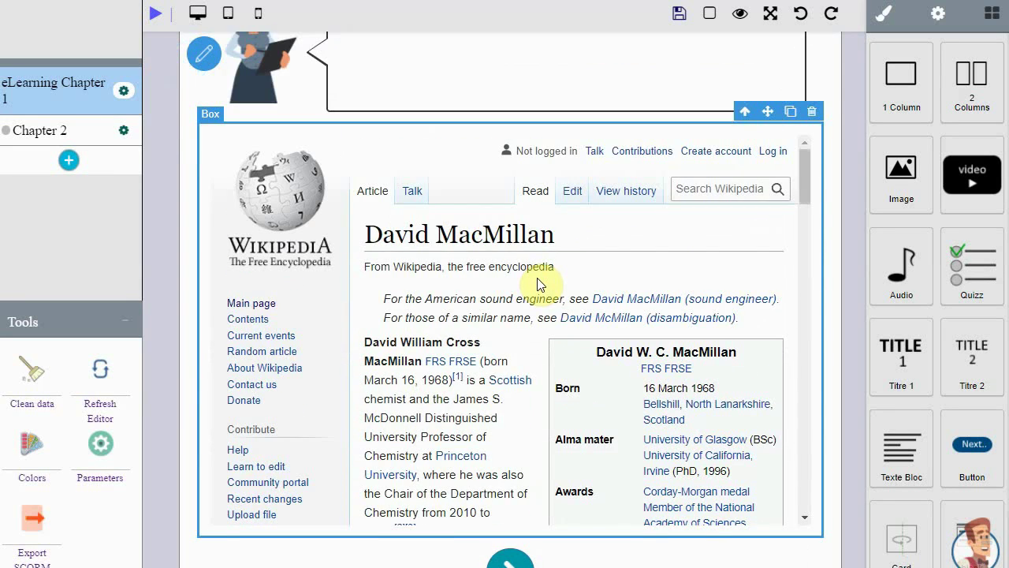
pyautogui.scroll(4, 544, 281)
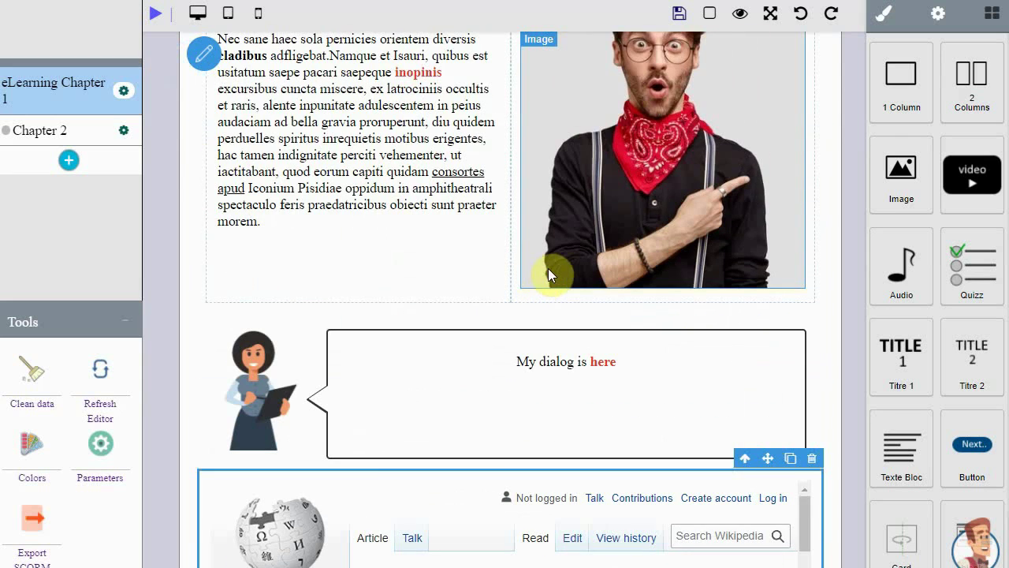
pyautogui.scroll(-2, 548, 276)
pyautogui.scroll(-2, 554, 273)
pyautogui.scroll(-1, 552, 268)
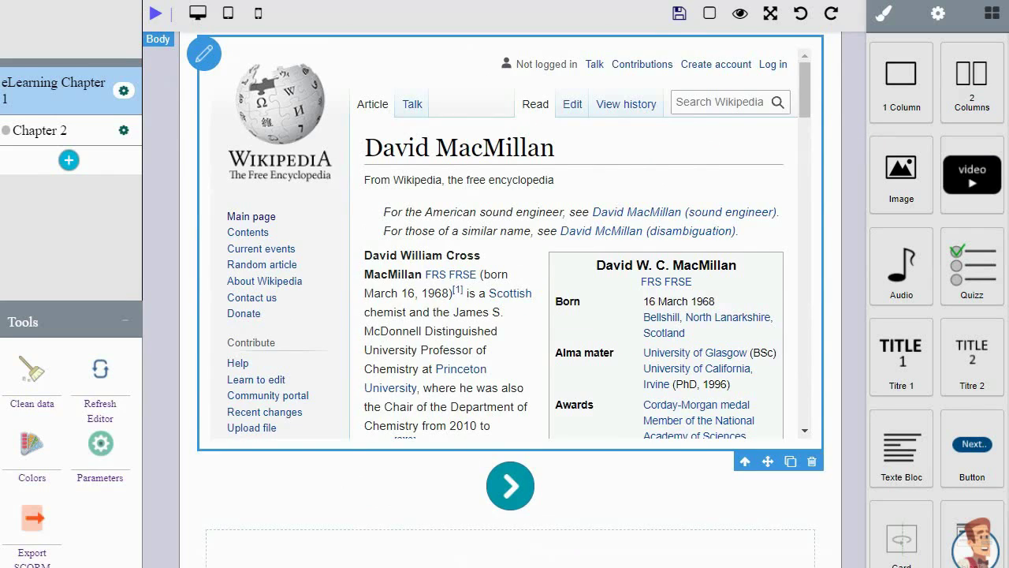
pyautogui.scroll(-1, 512, 276)
# Step: Export the course as a SCORM package from the Tools panel
pyautogui.click(748, 403)
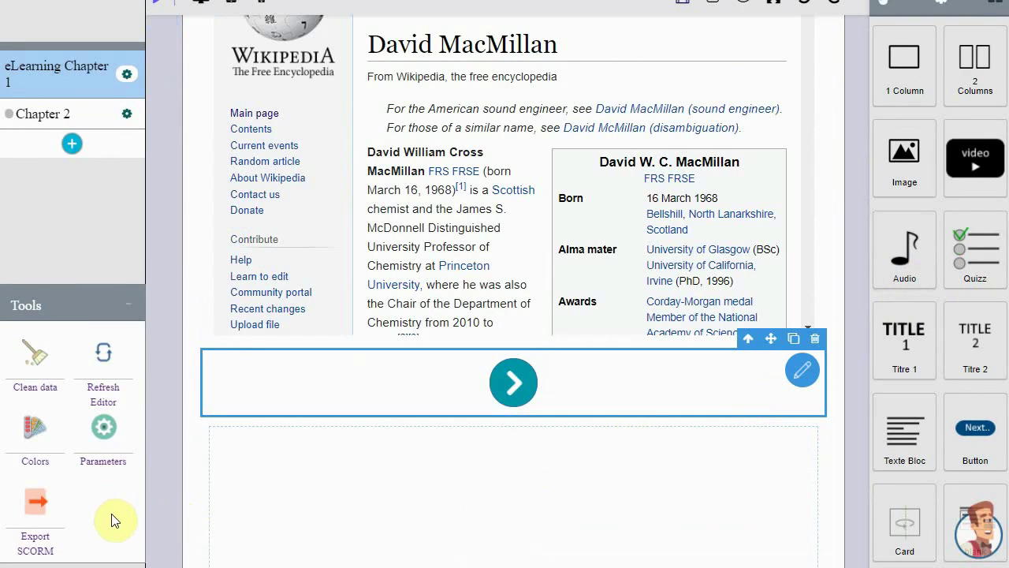
pyautogui.click(37, 513)
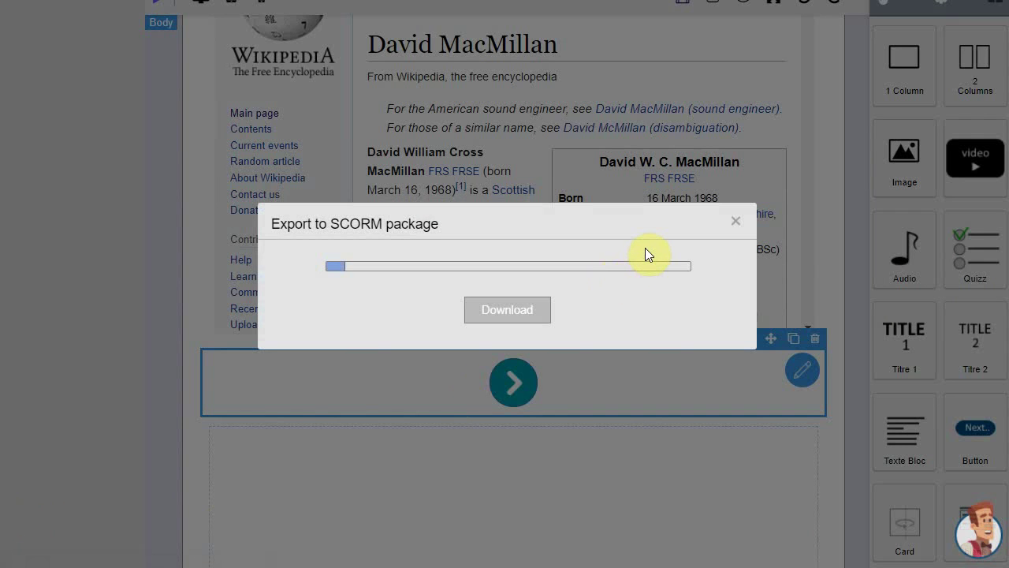